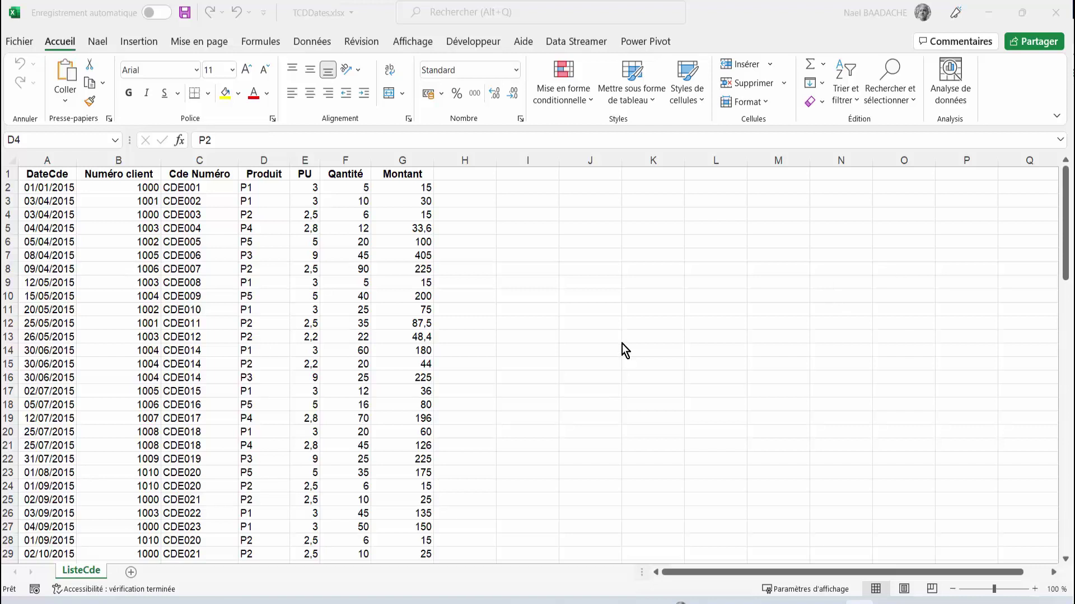
- Inspect the first order's date, order number CDE001, product P1, unit price and quantity
click(51, 188)
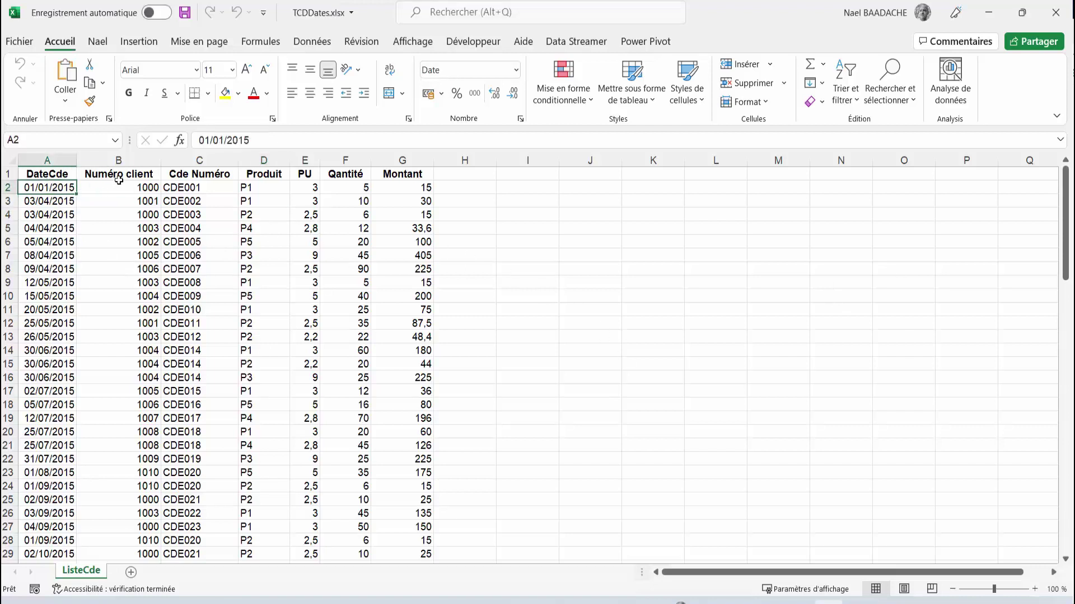
click(169, 191)
click(248, 188)
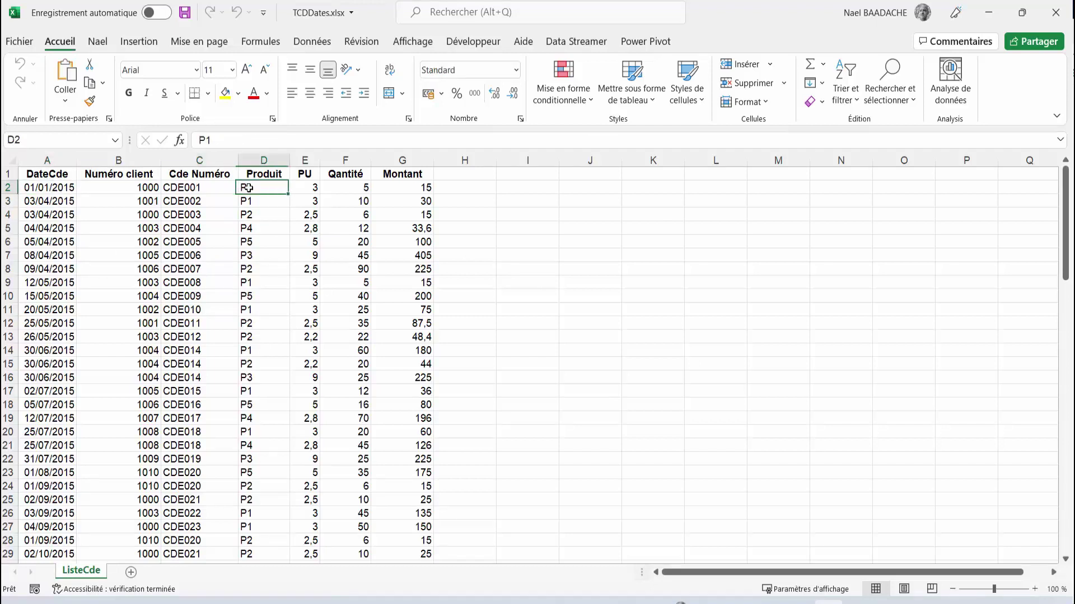
click(307, 187)
click(342, 185)
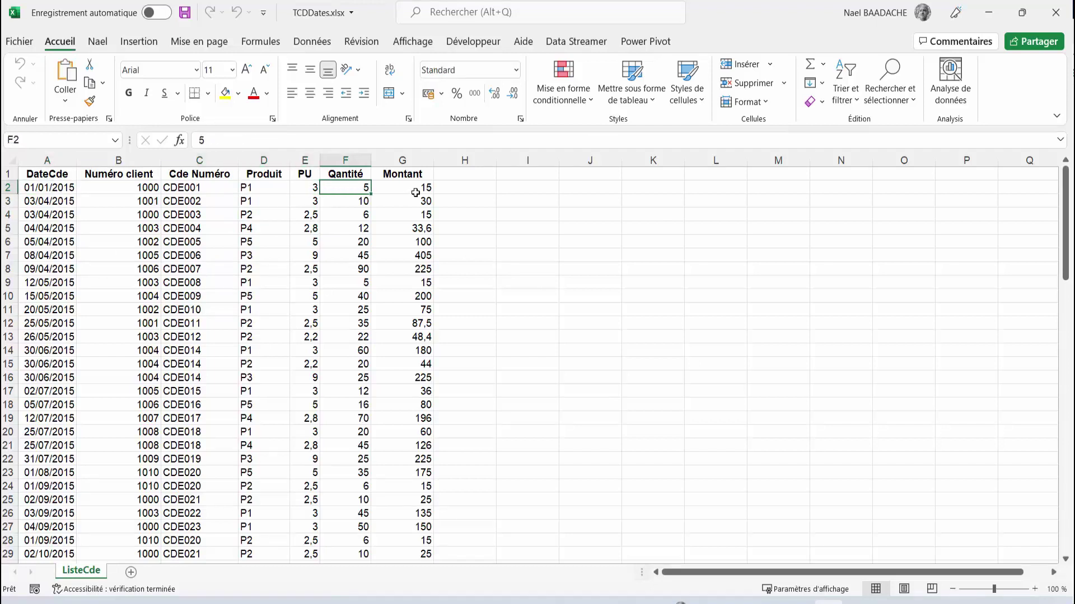
click(435, 187)
click(221, 182)
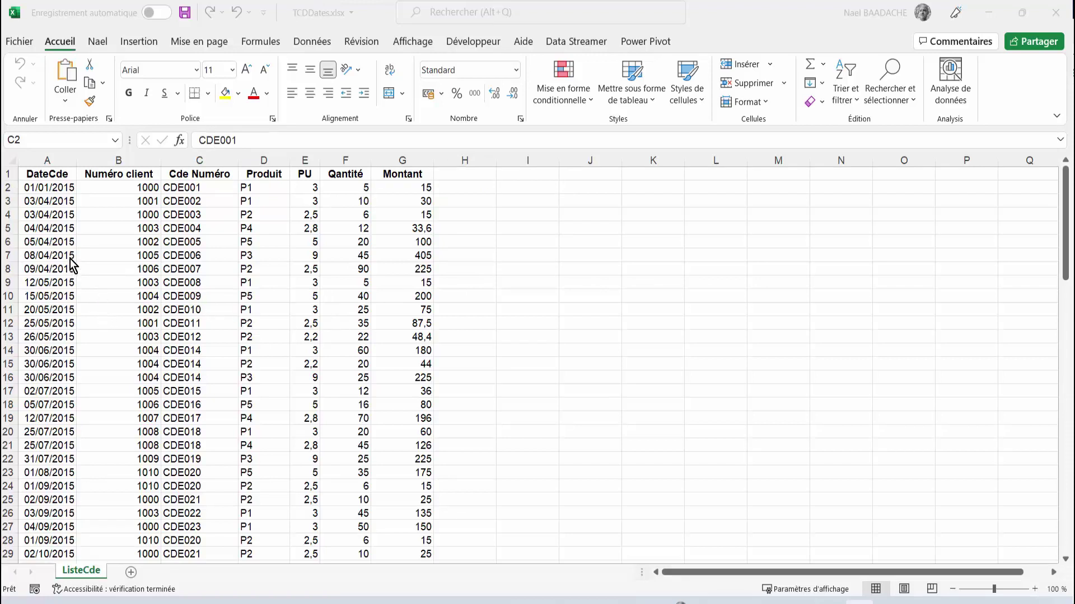
- Browse the order dates in column A and return to the first date in A2
click(56, 229)
scroll(73, 263, down, 16)
scroll(75, 268, down, 6)
scroll(67, 280, down, 10)
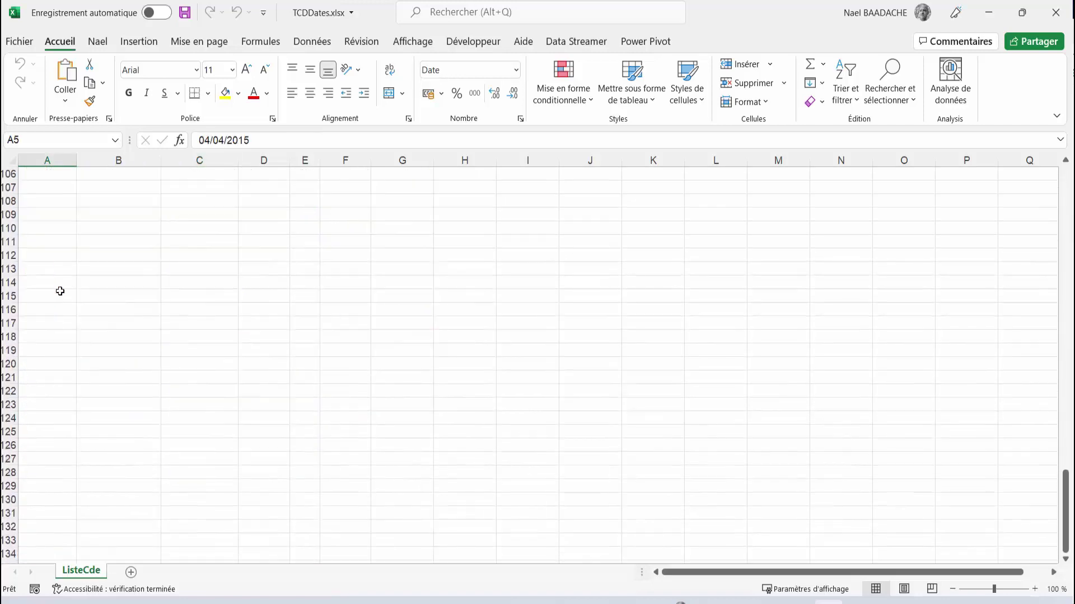
scroll(57, 290, up, 6)
scroll(56, 321, up, 20)
scroll(58, 313, up, 8)
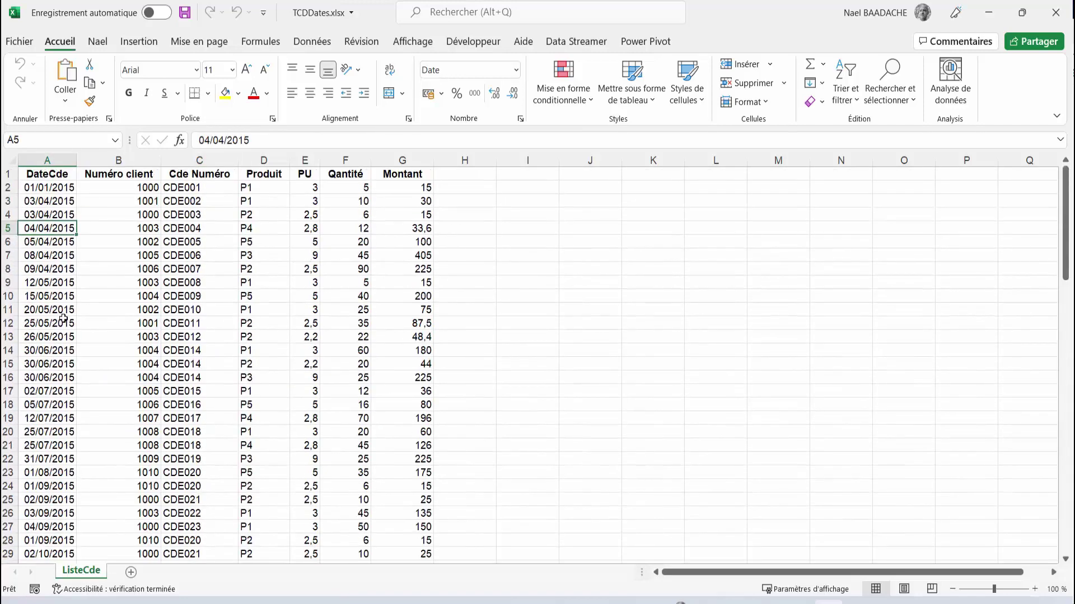
click(58, 188)
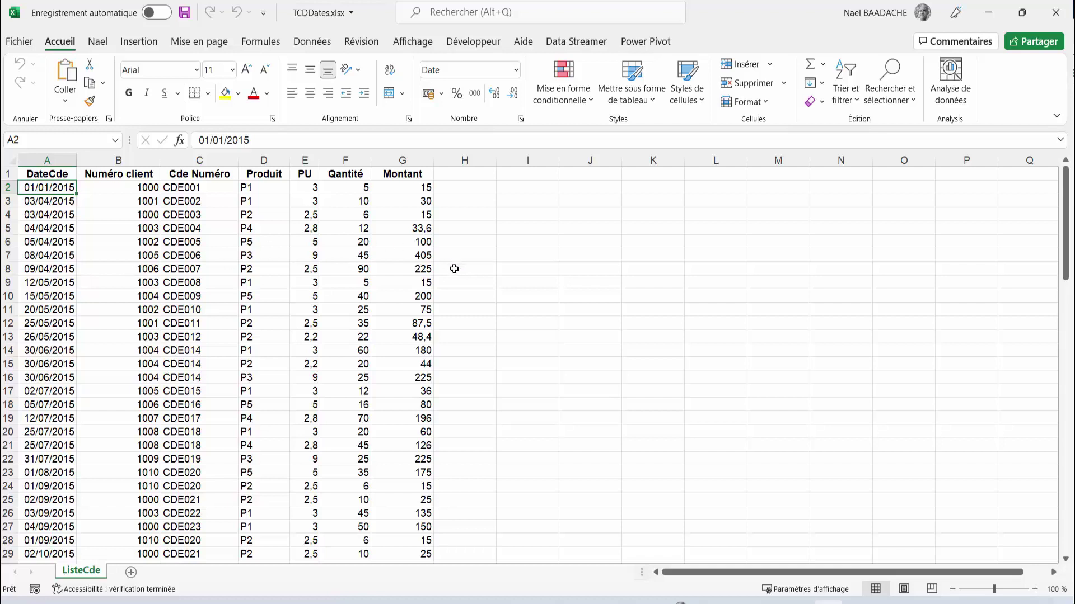
- Select quantity 90 in F8, order numbers C4:C8, then a single cell inside the data
click(356, 267)
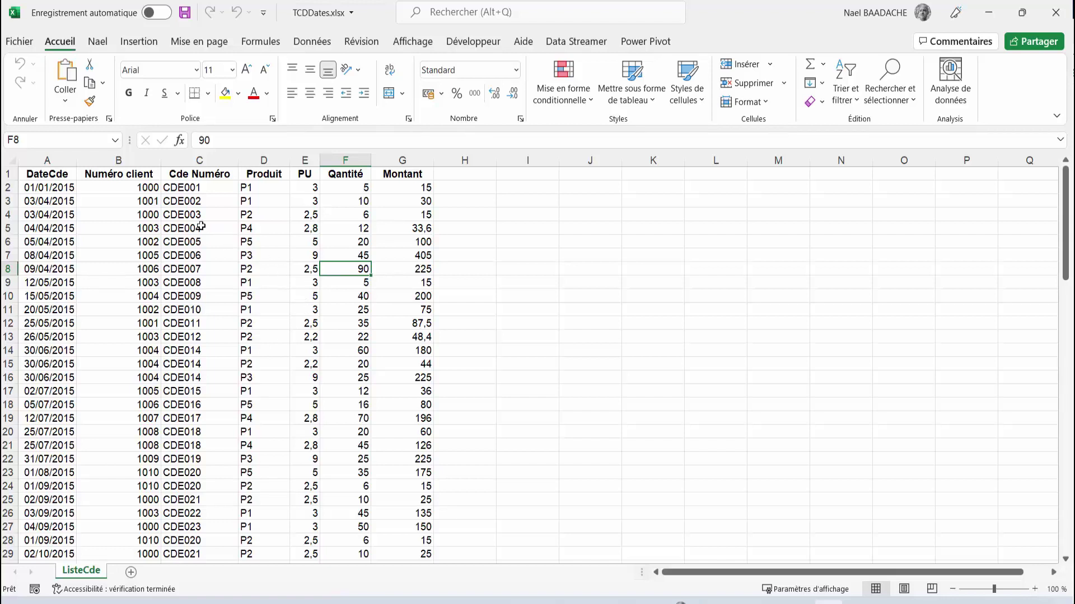
drag(175, 211, 178, 270)
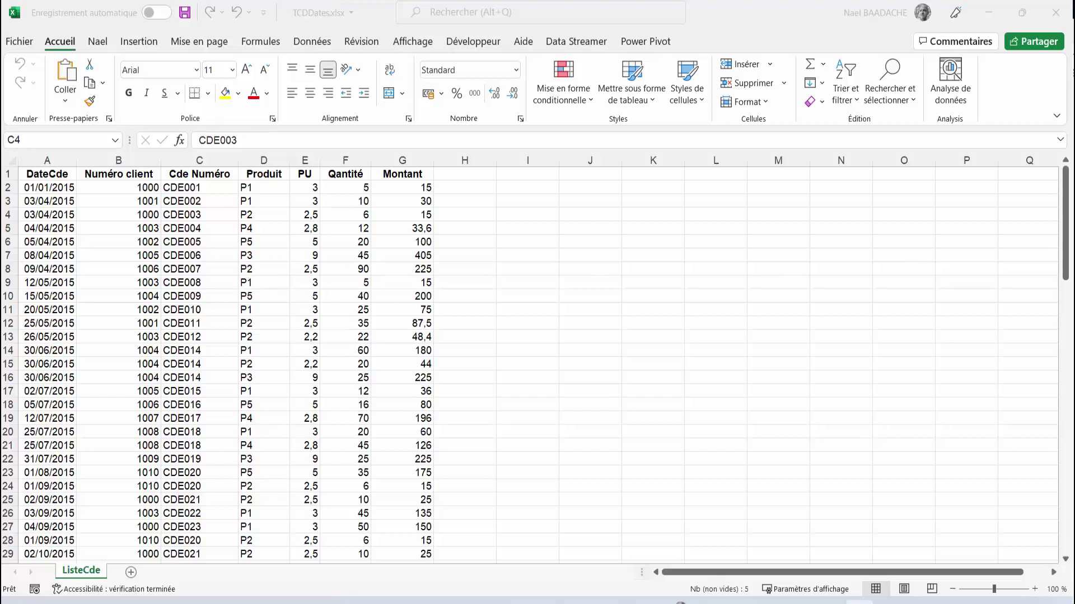
drag(179, 215, 168, 269)
click(184, 240)
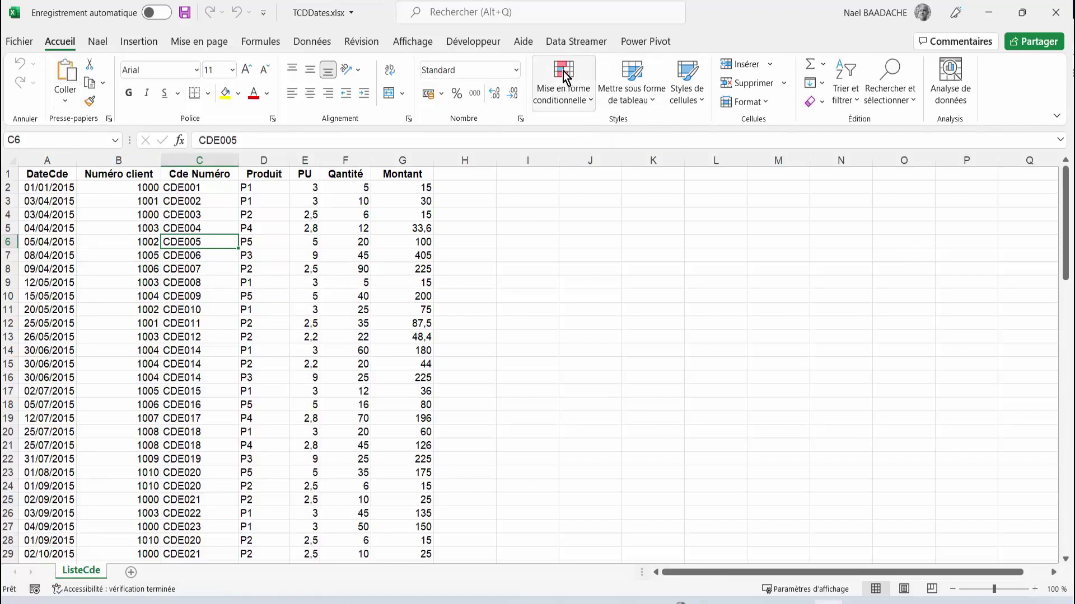
- Format $A$1:$G$98 as a table with headers using a dark-header table style
click(643, 105)
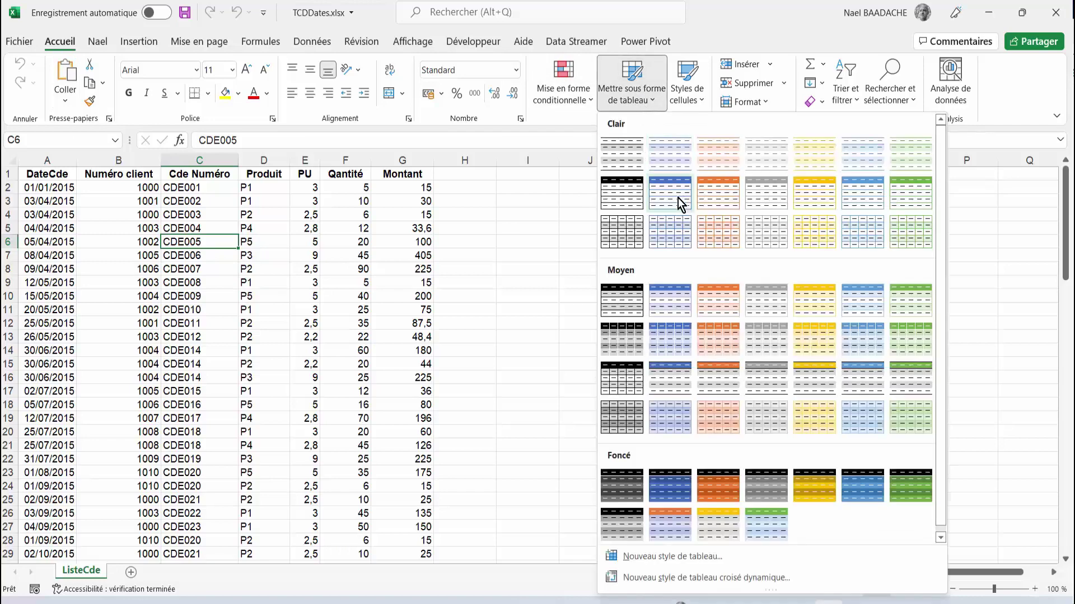
click(629, 199)
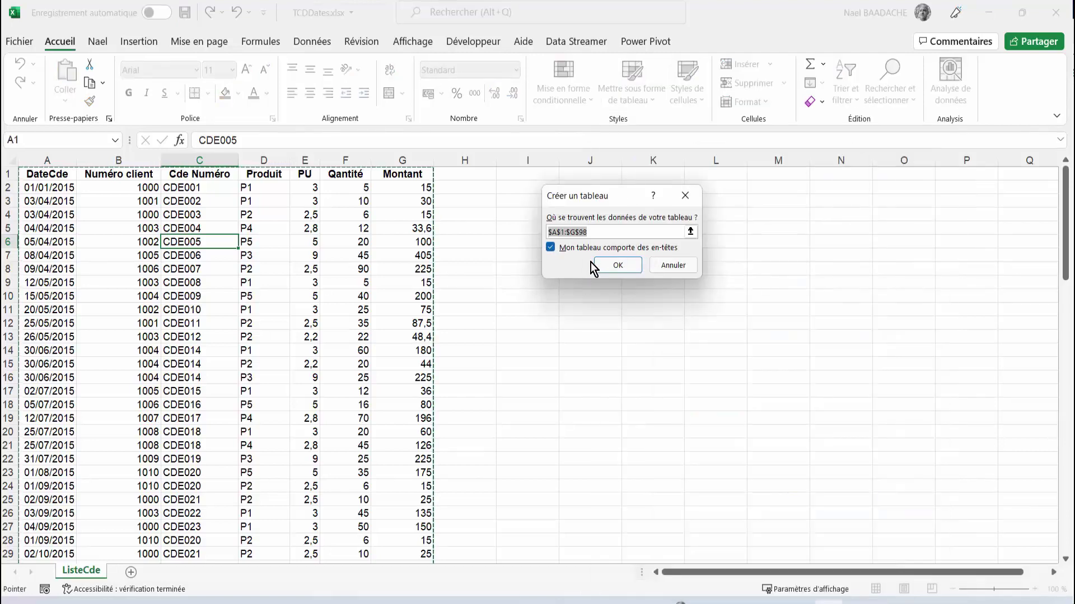
click(618, 266)
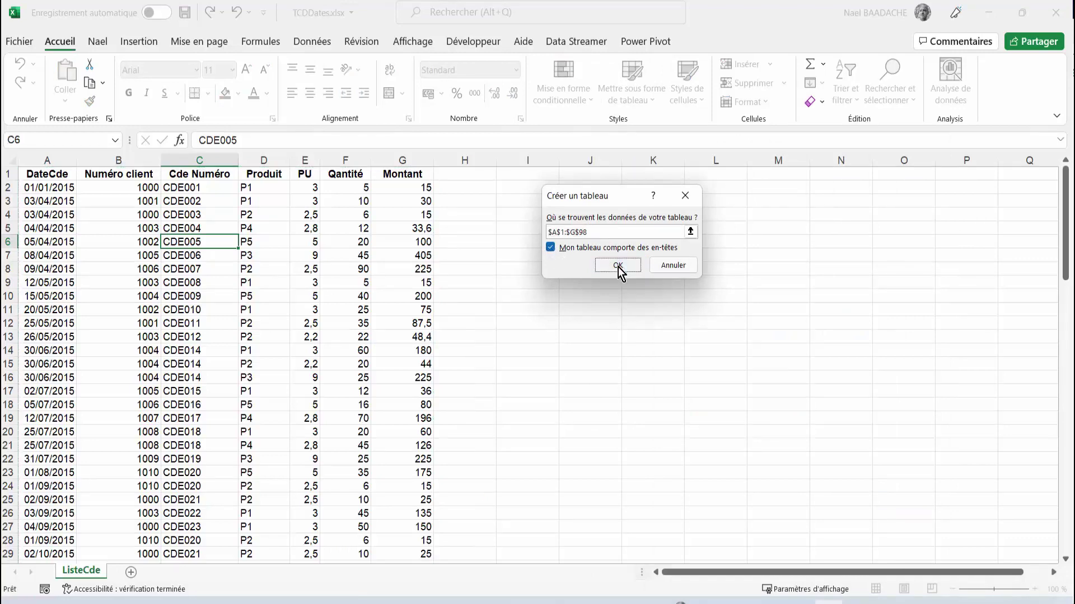
click(218, 269)
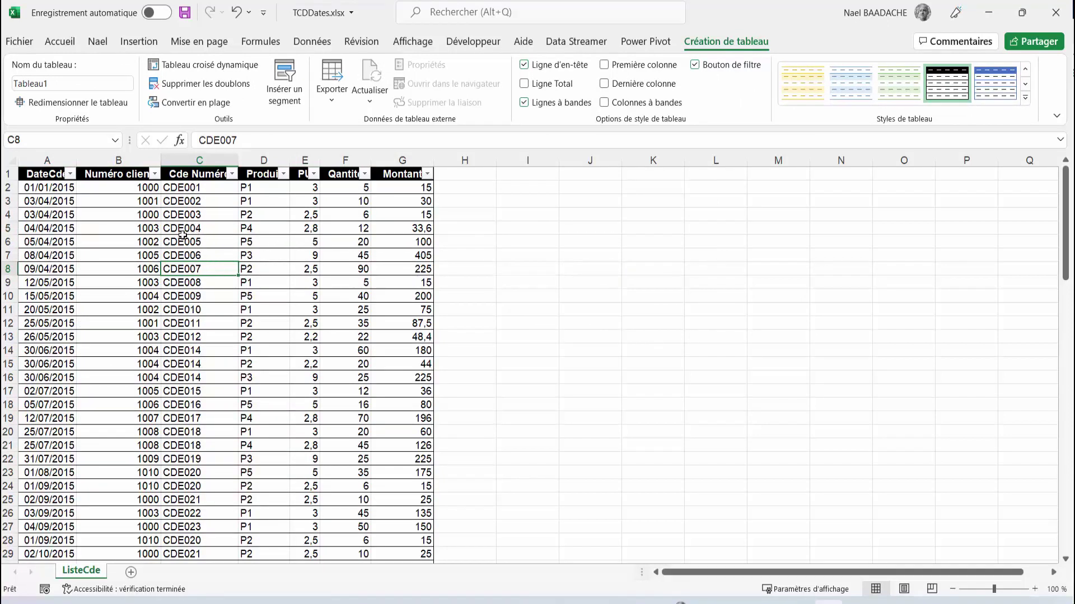
- Change the table name from Tableau1 to 'VentesJournalières'
click(182, 239)
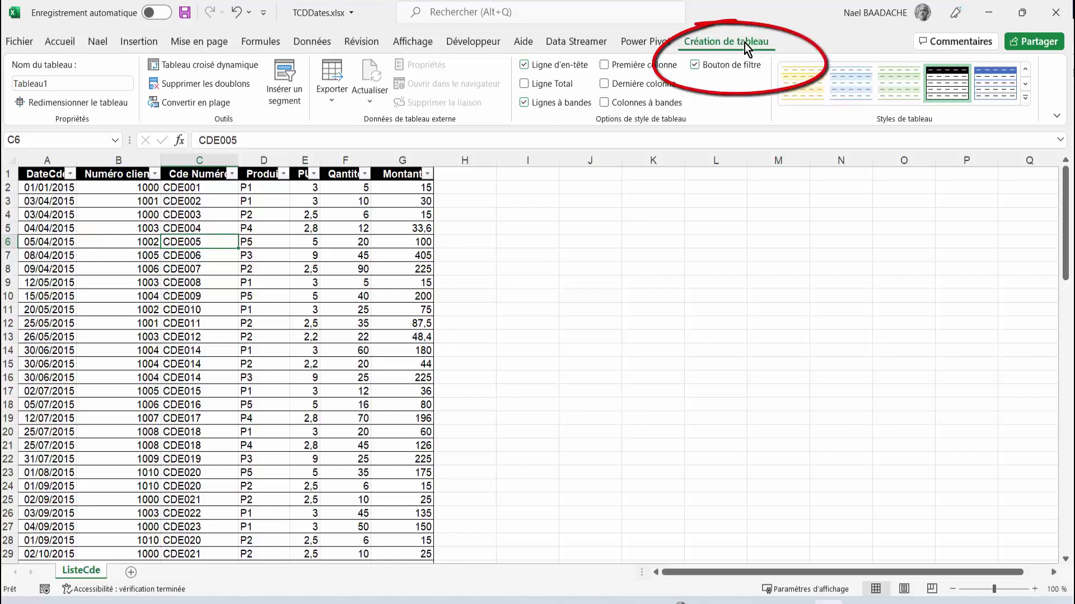
click(89, 82)
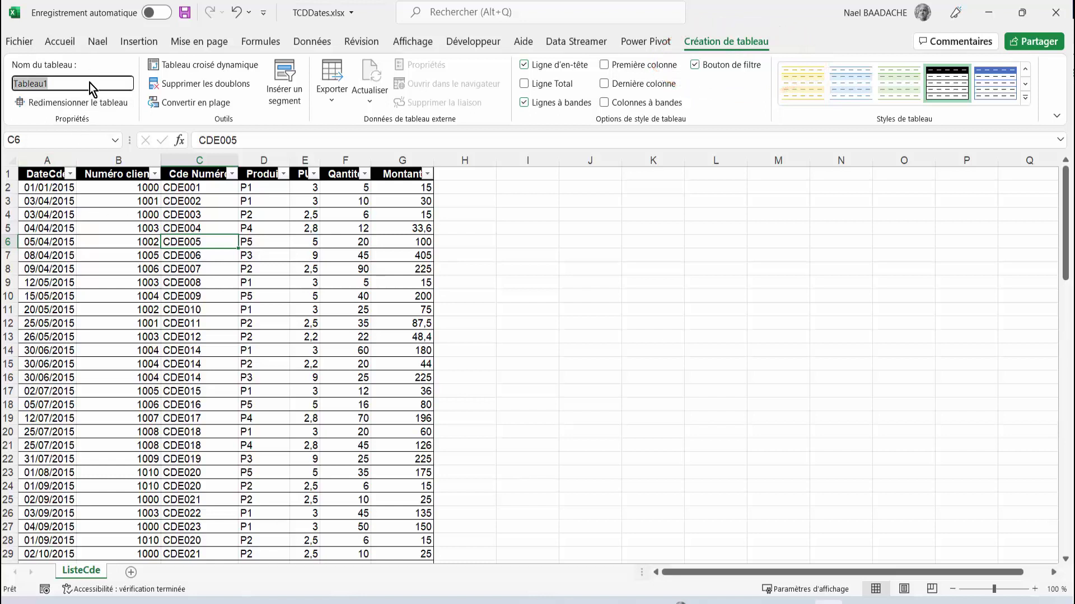
text(Ven)
text(tesJ)
text(ournalières)
key(Return)
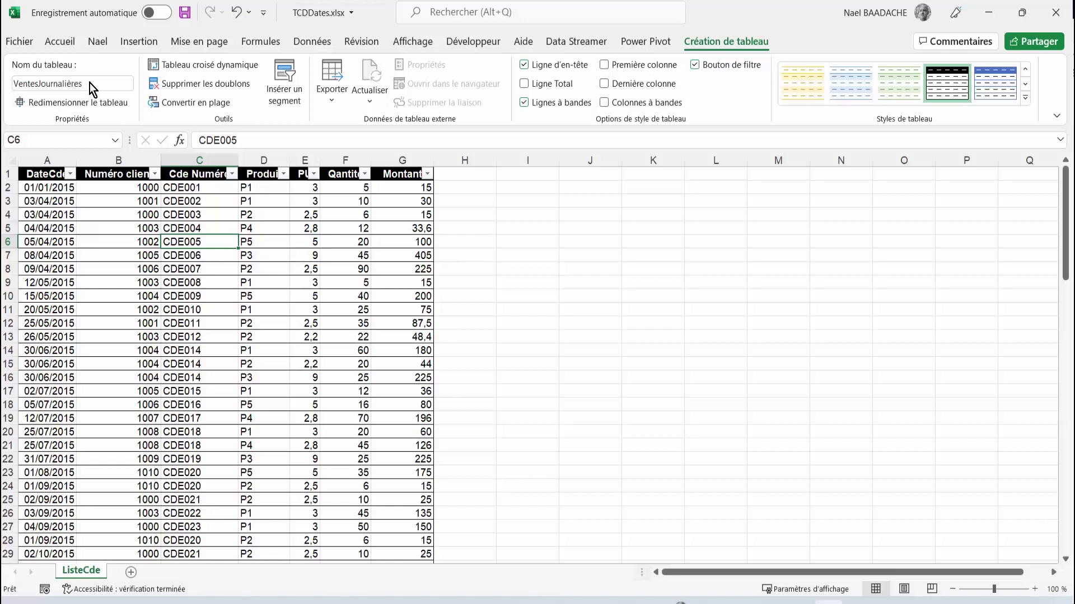
click(317, 284)
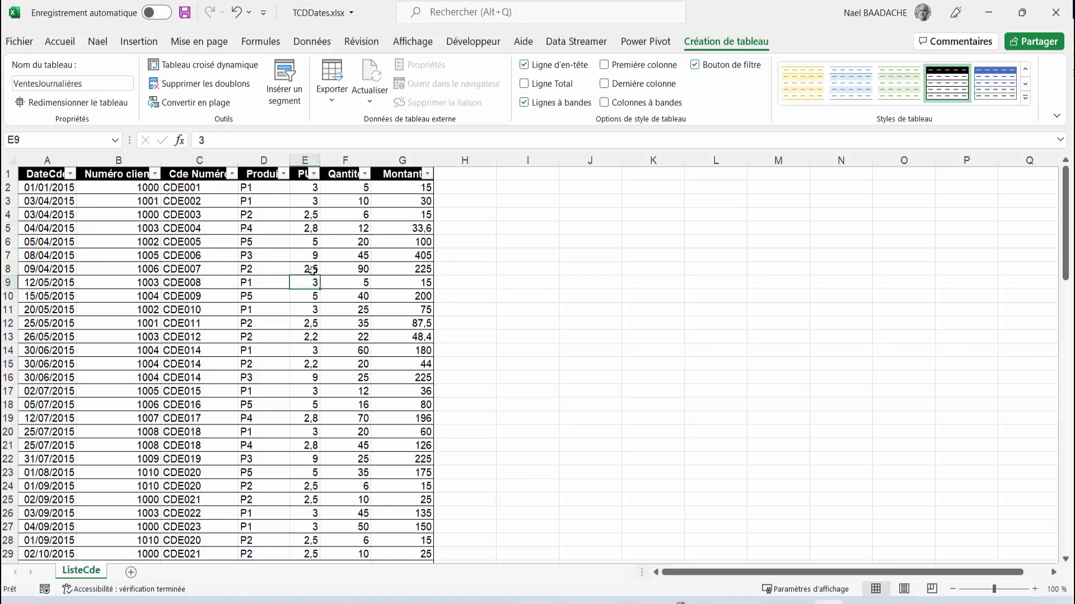
click(147, 42)
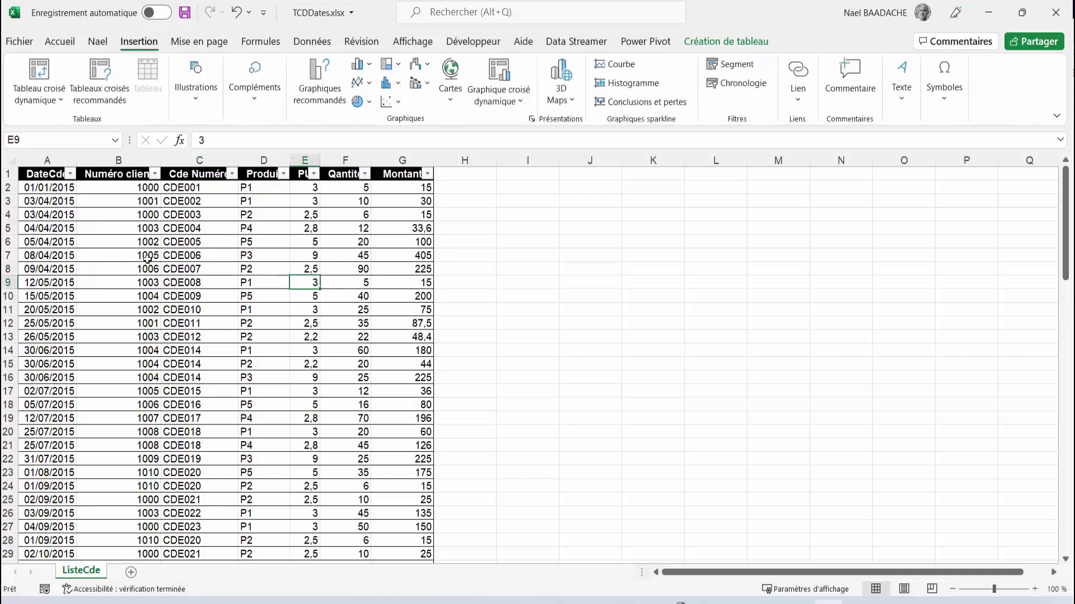
- Insert a pivot table from VentesJournalières on a new worksheet
click(35, 75)
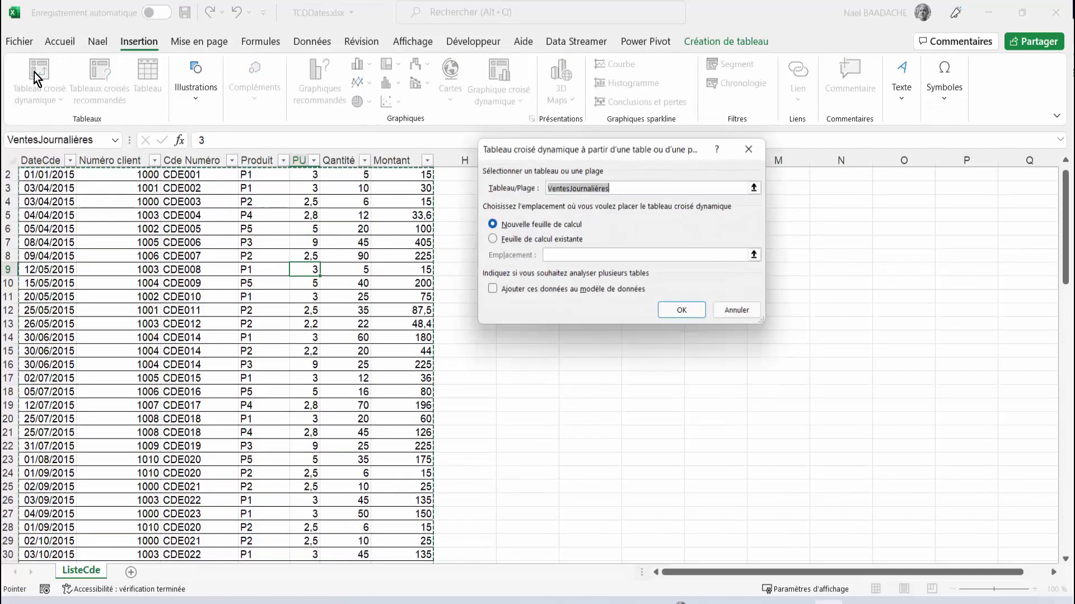
drag(598, 161, 630, 248)
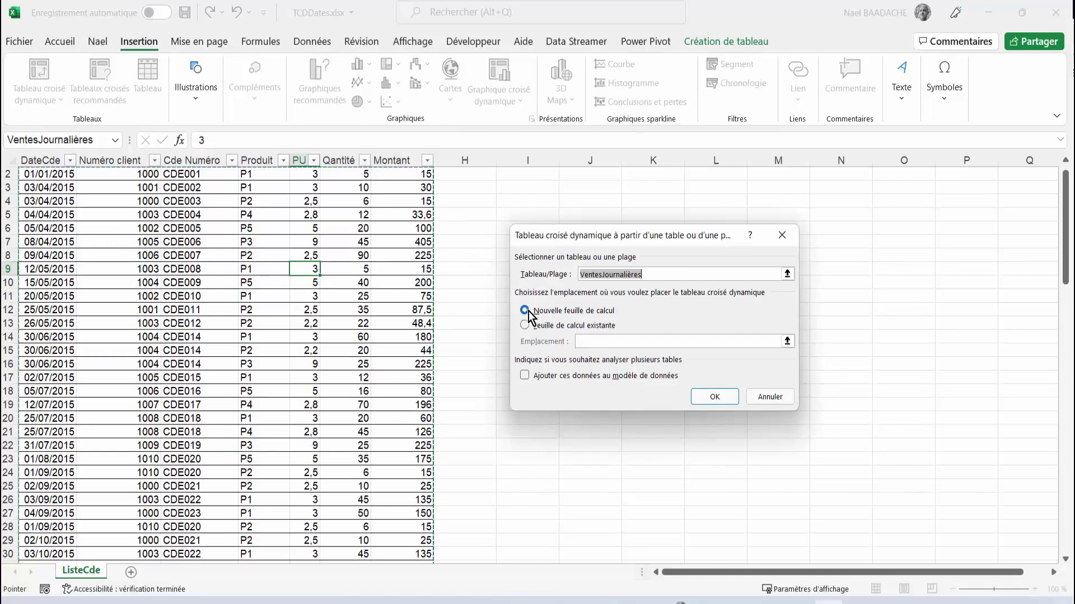
click(714, 397)
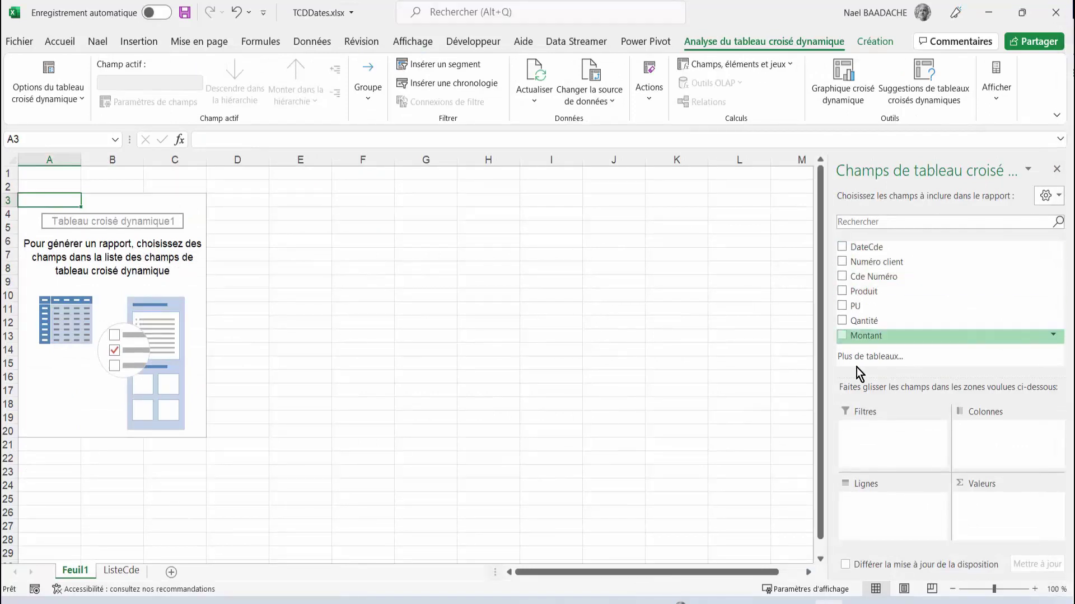
- Put DateCde in rows, Montant in Valeurs and Produit in Colonnes of the pivot
click(841, 247)
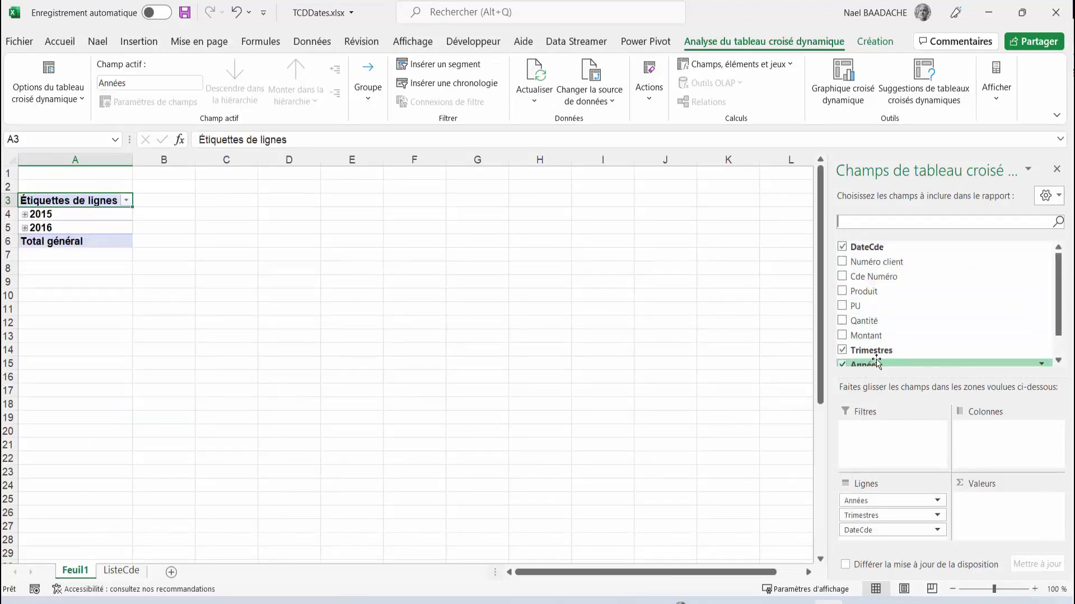
scroll(873, 358, down, 2)
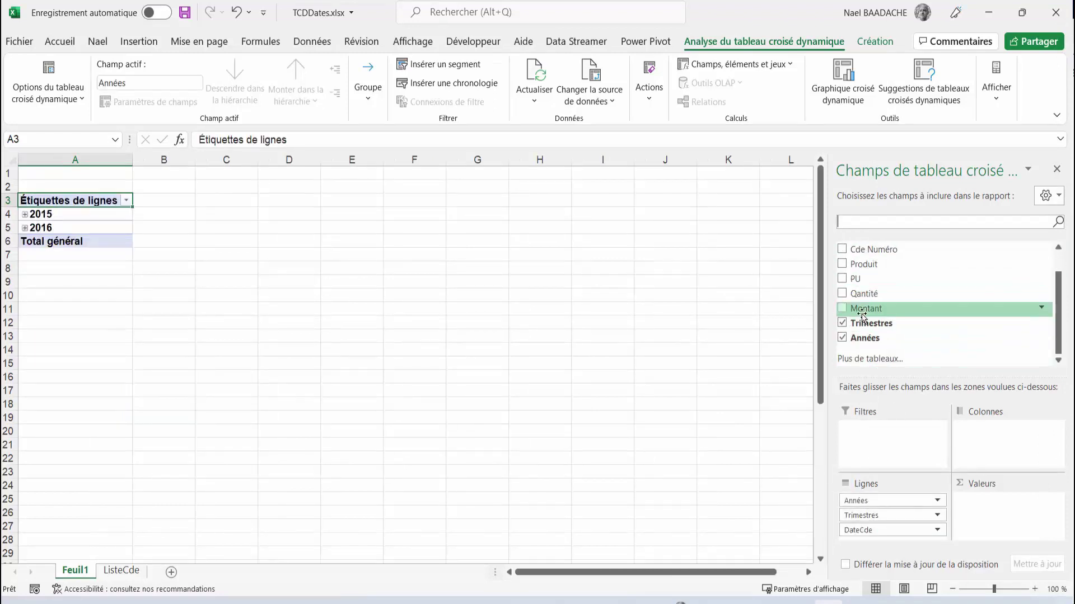
drag(866, 309, 983, 516)
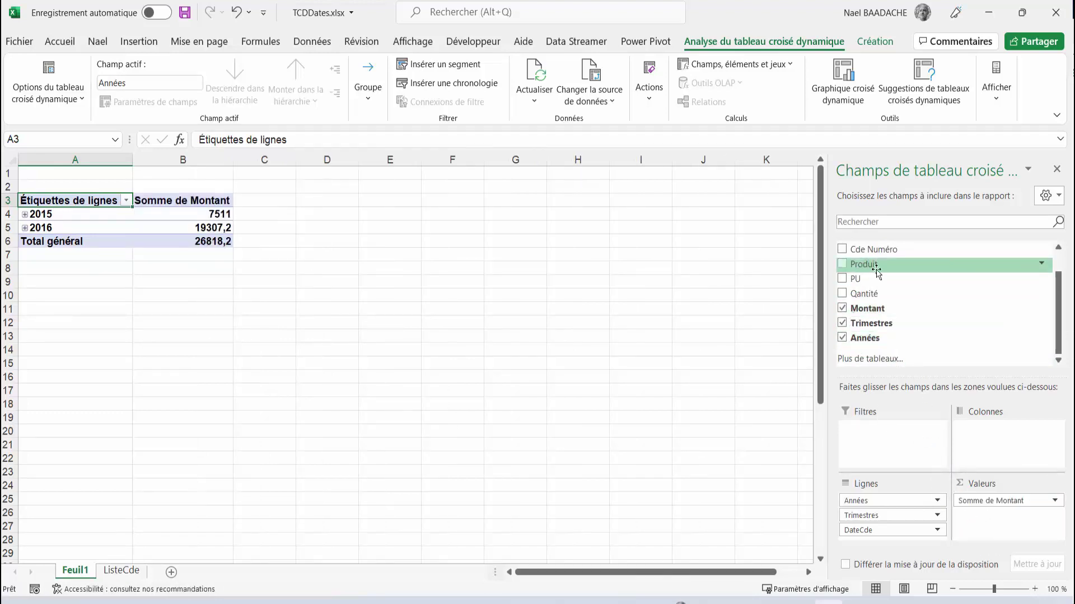
drag(876, 271, 978, 442)
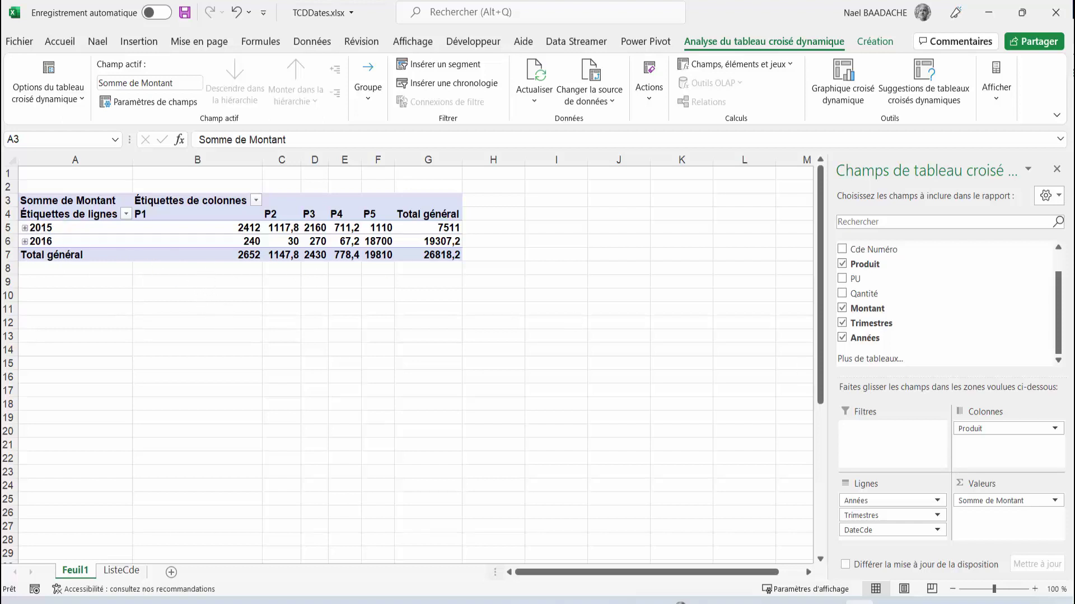
click(39, 228)
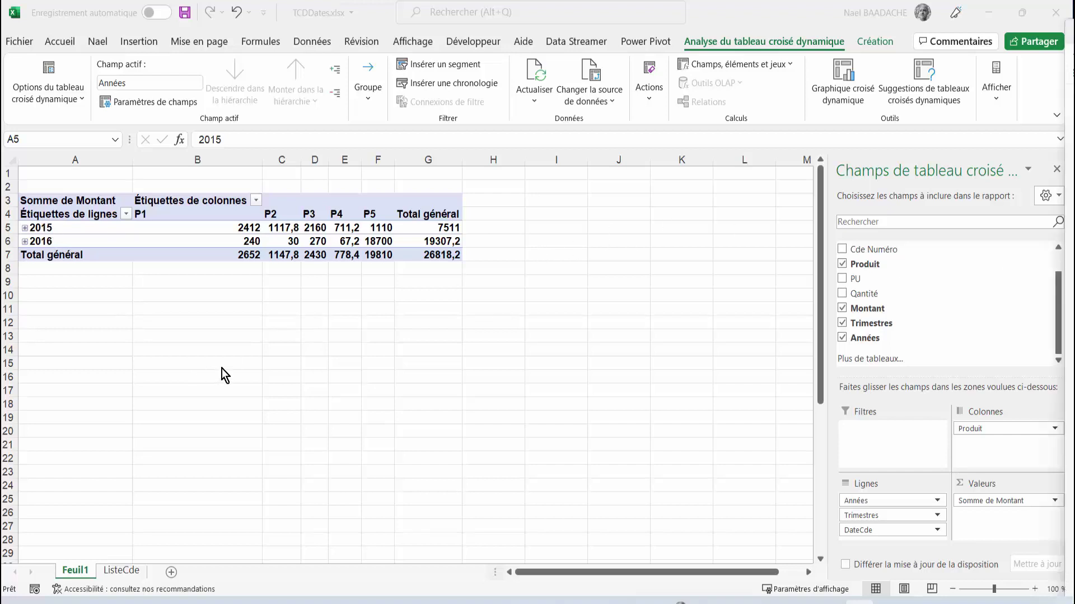
click(25, 228)
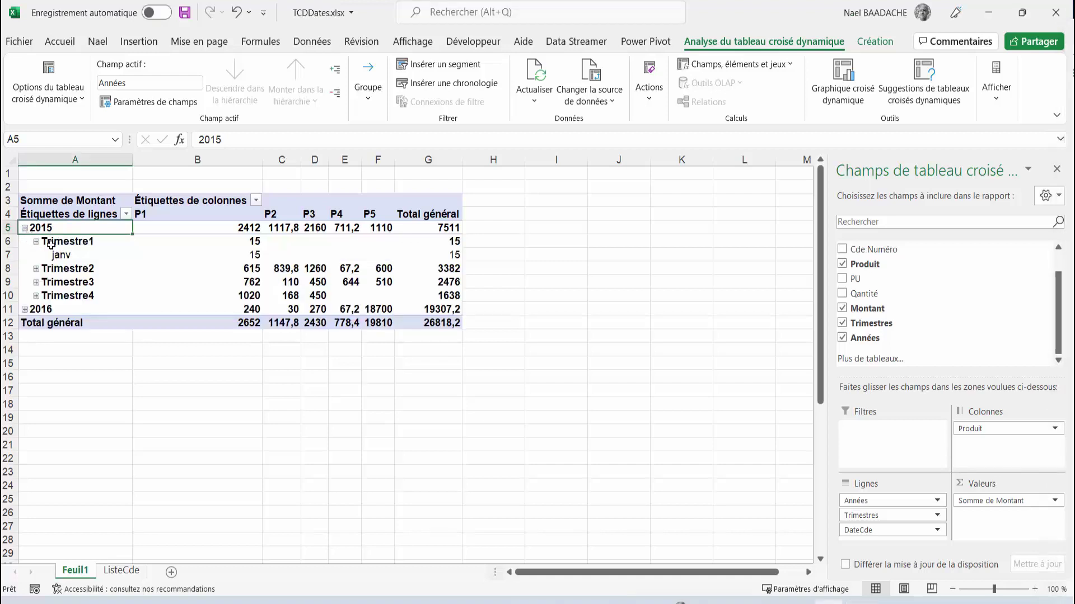
click(25, 228)
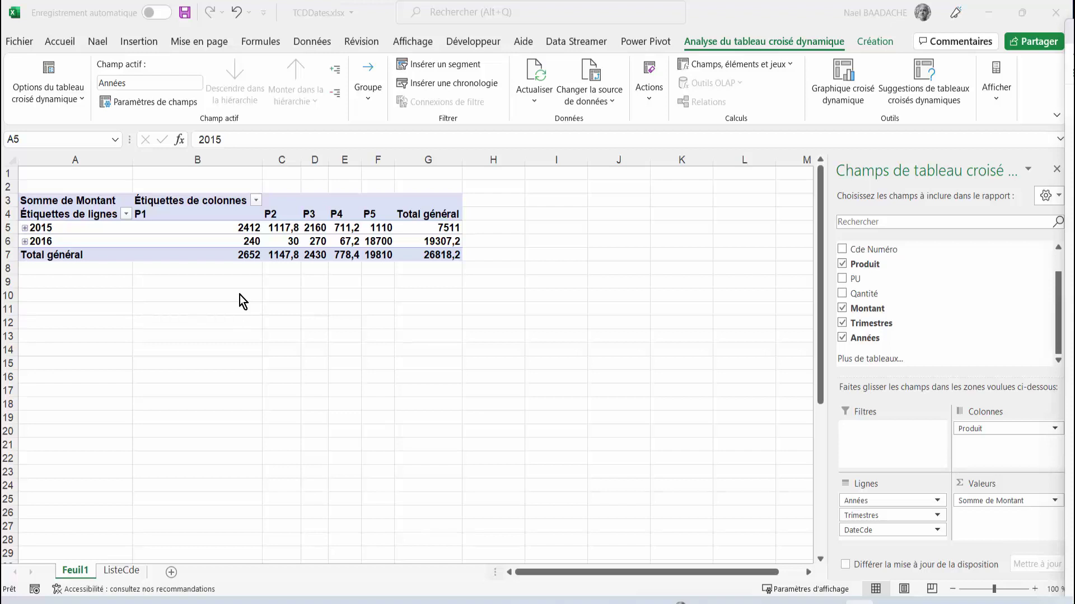
click(34, 229)
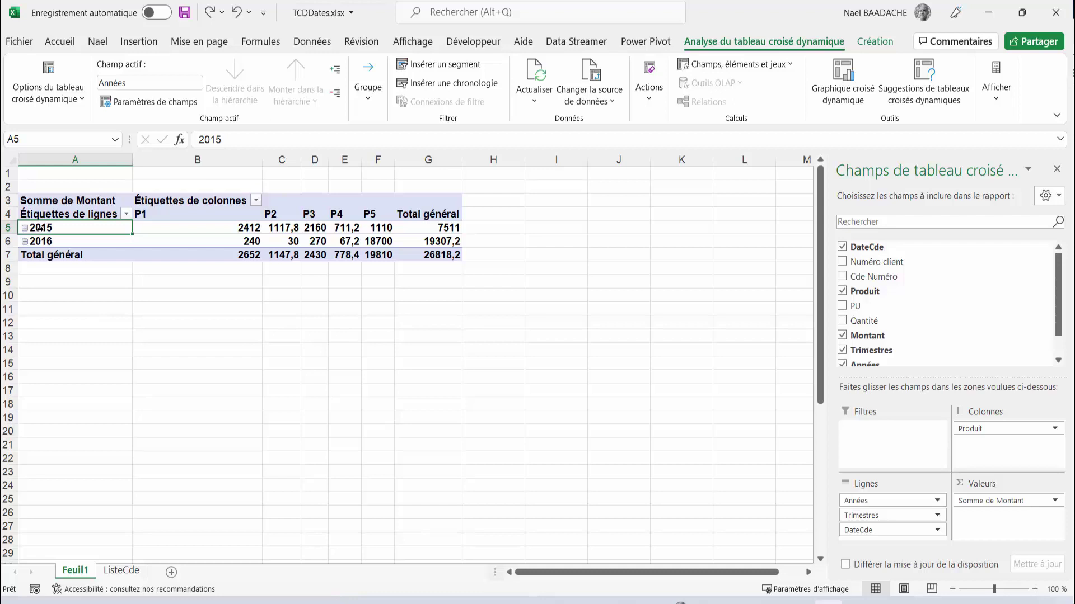
- Ungroup the dates from the 2015 row's context menu, then undo to restore years and quarters
right_click(37, 228)
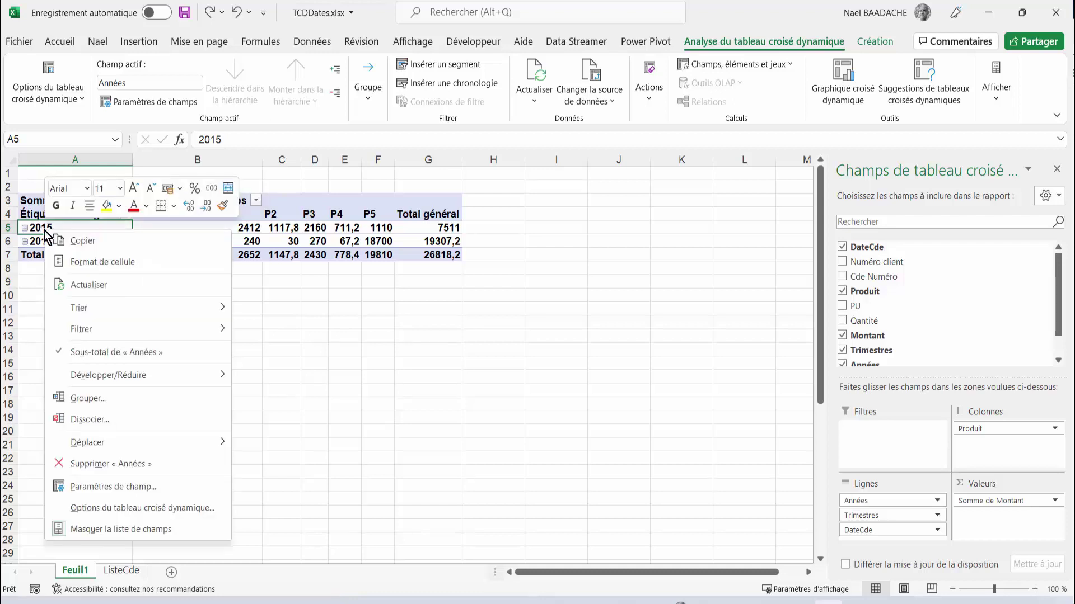
click(93, 420)
click(39, 309)
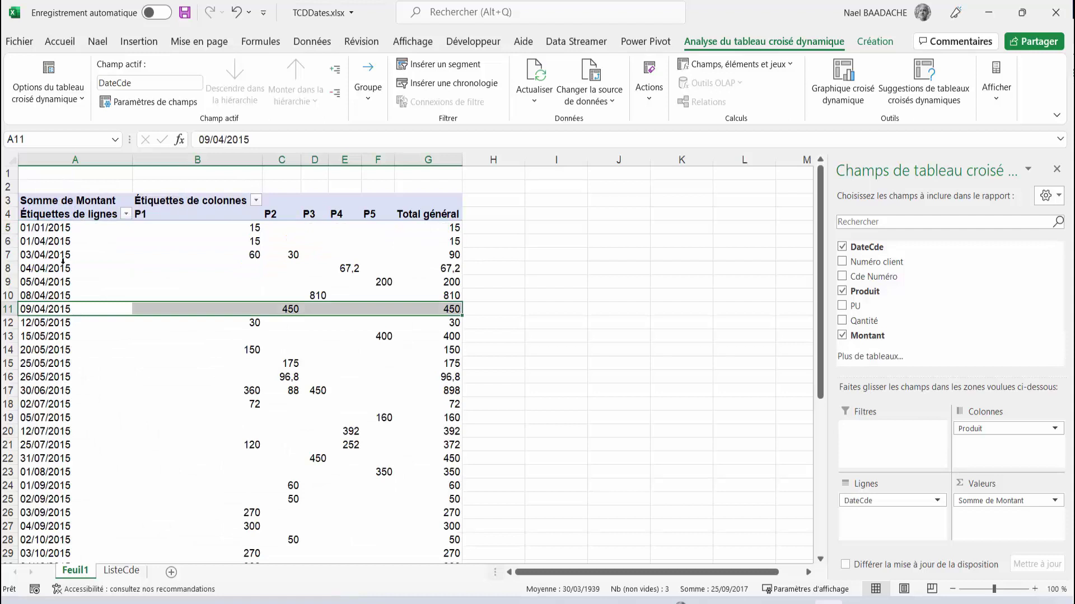
key(ctrl+z)
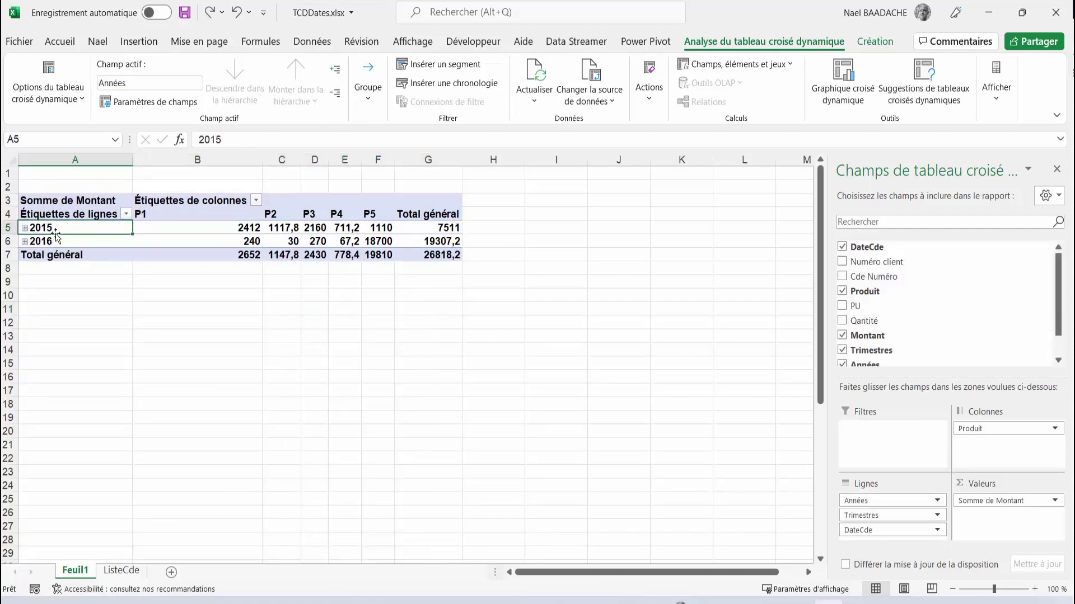
- Ungroup the dates from the ribbon's Groupe menu so rows list individual days
click(37, 227)
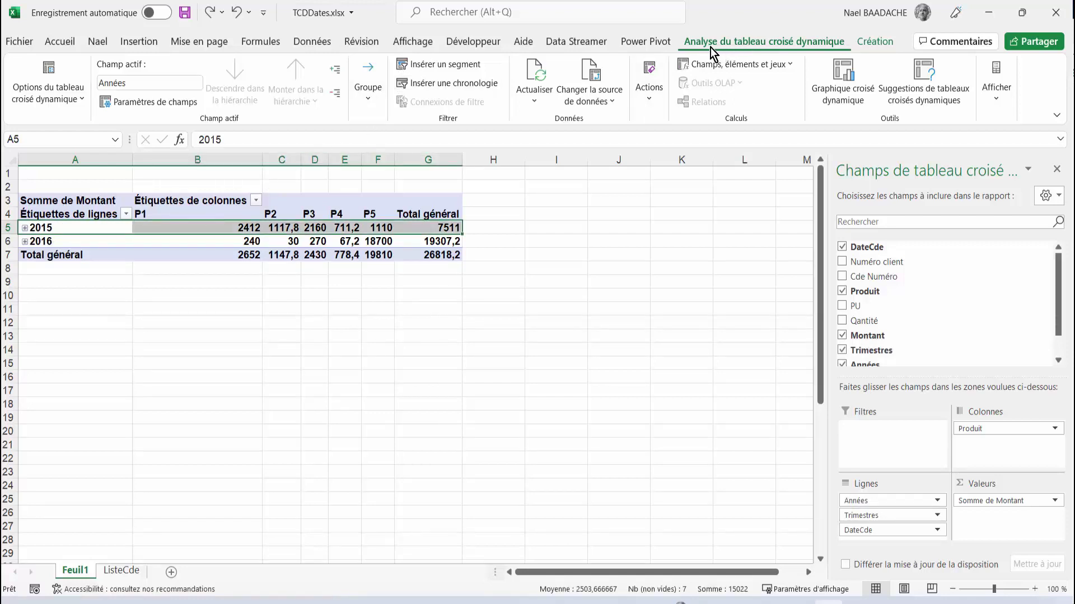
click(369, 105)
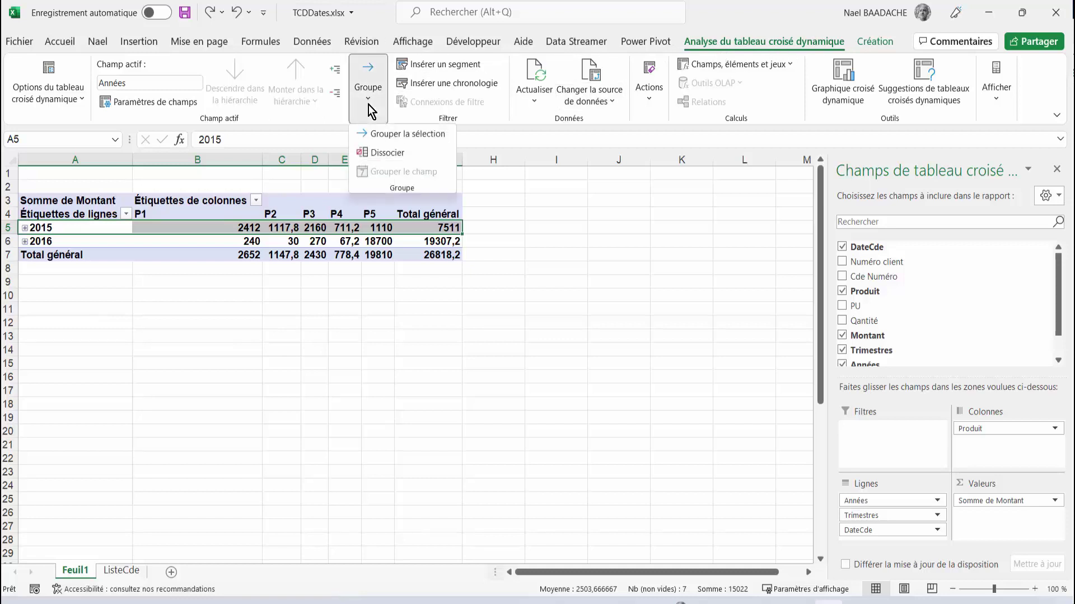
click(382, 155)
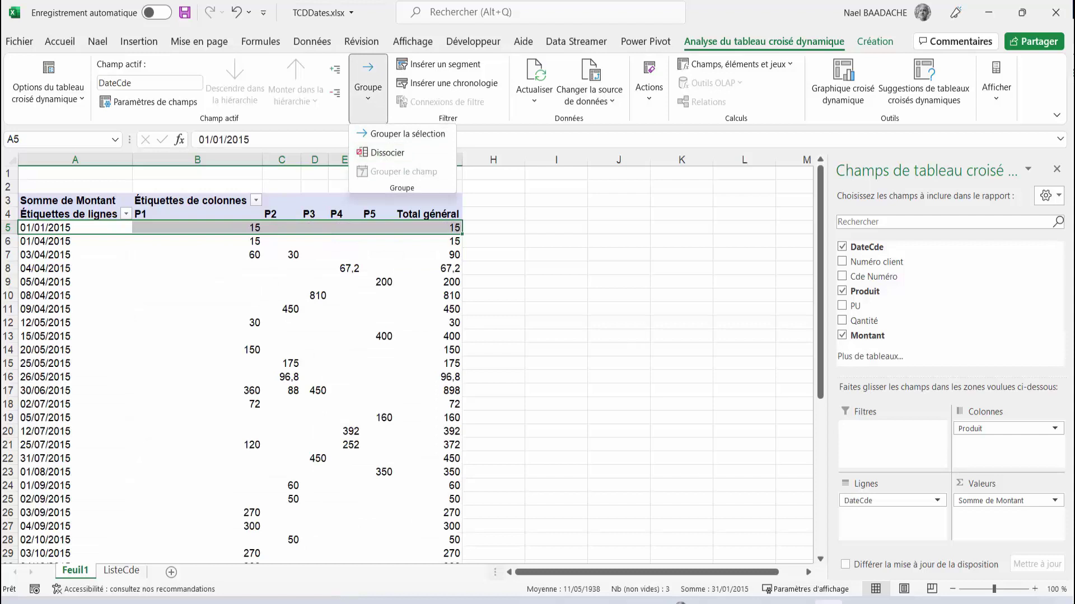
click(47, 229)
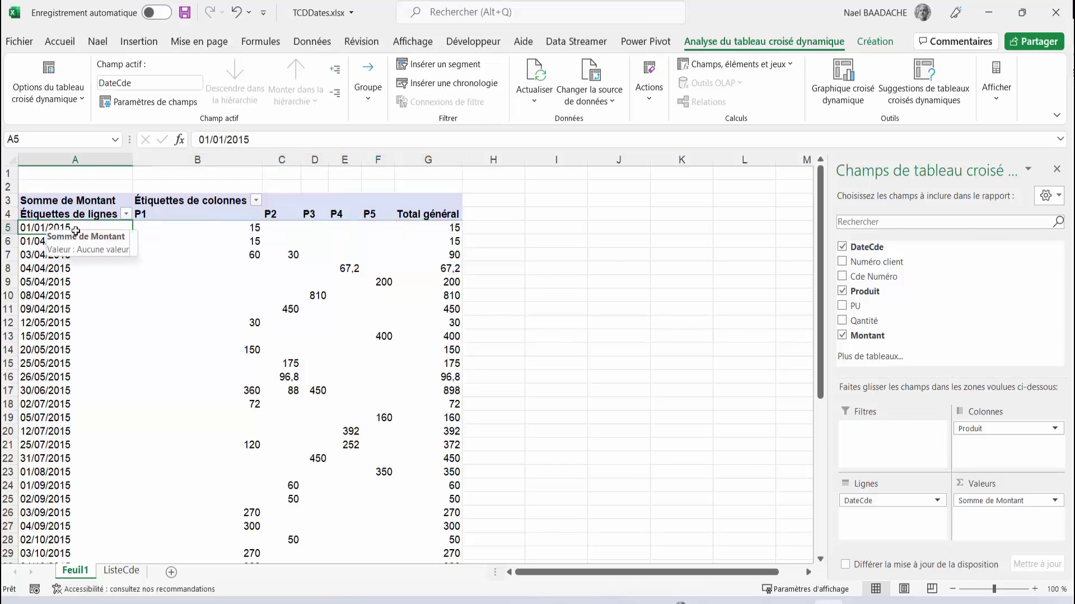
- Group the order dates by Jours, Mois, Trimestres and Années
click(368, 100)
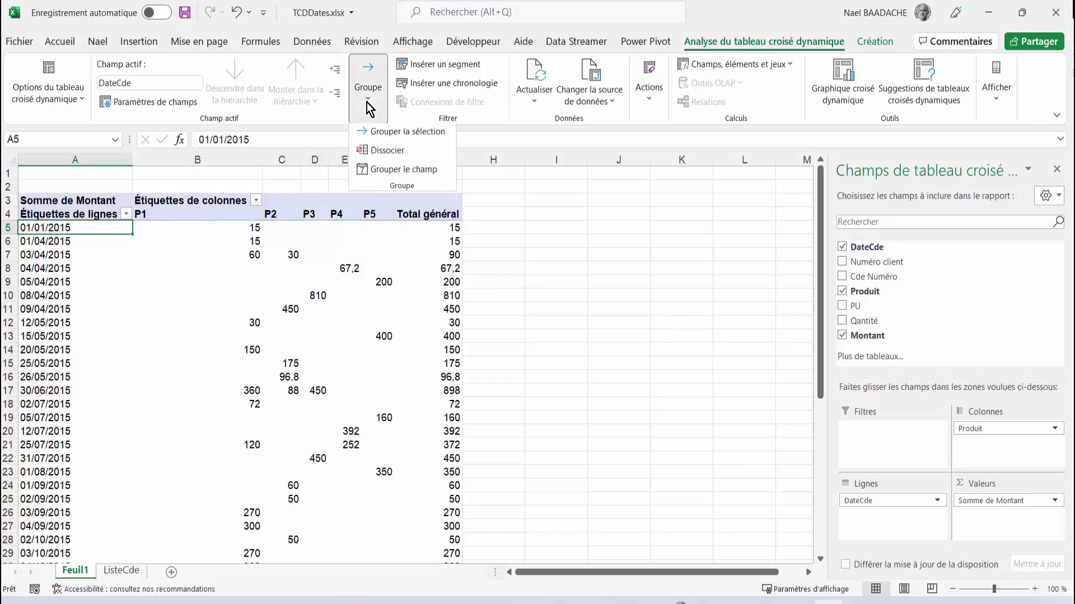
click(385, 134)
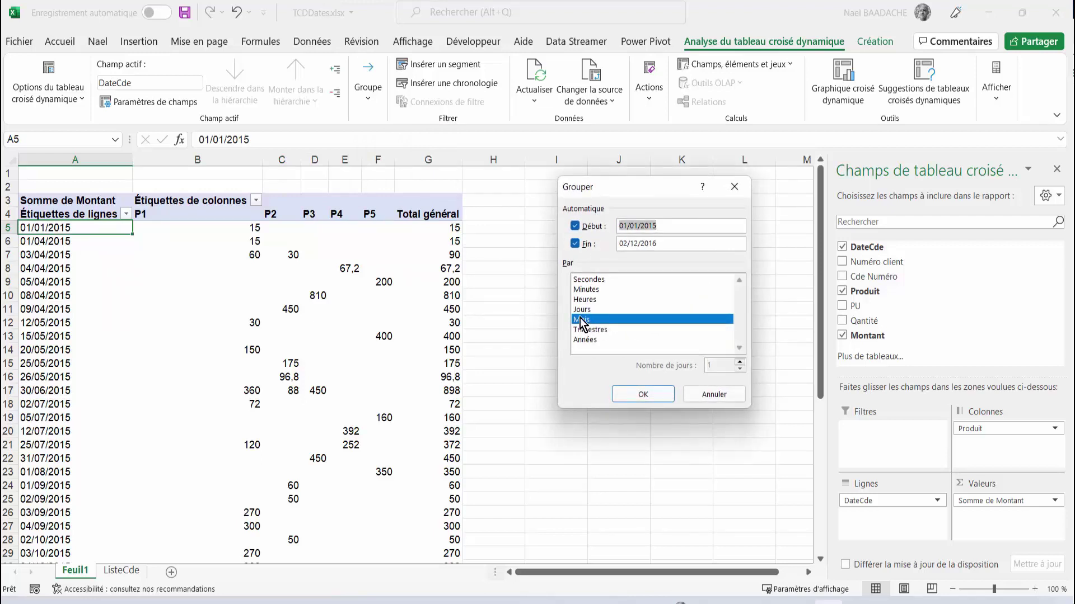
click(590, 330)
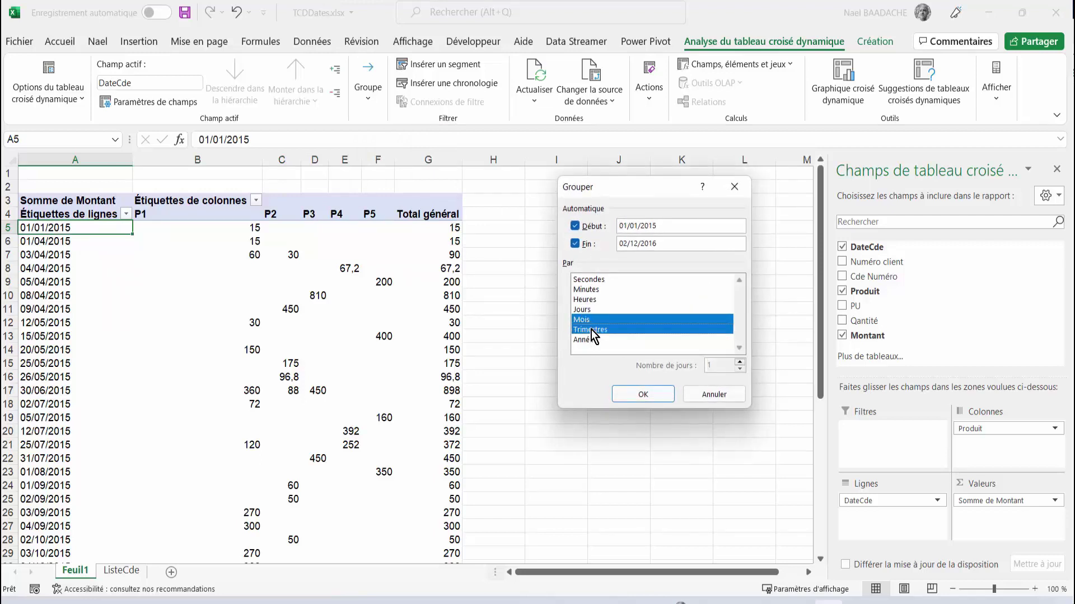
click(587, 339)
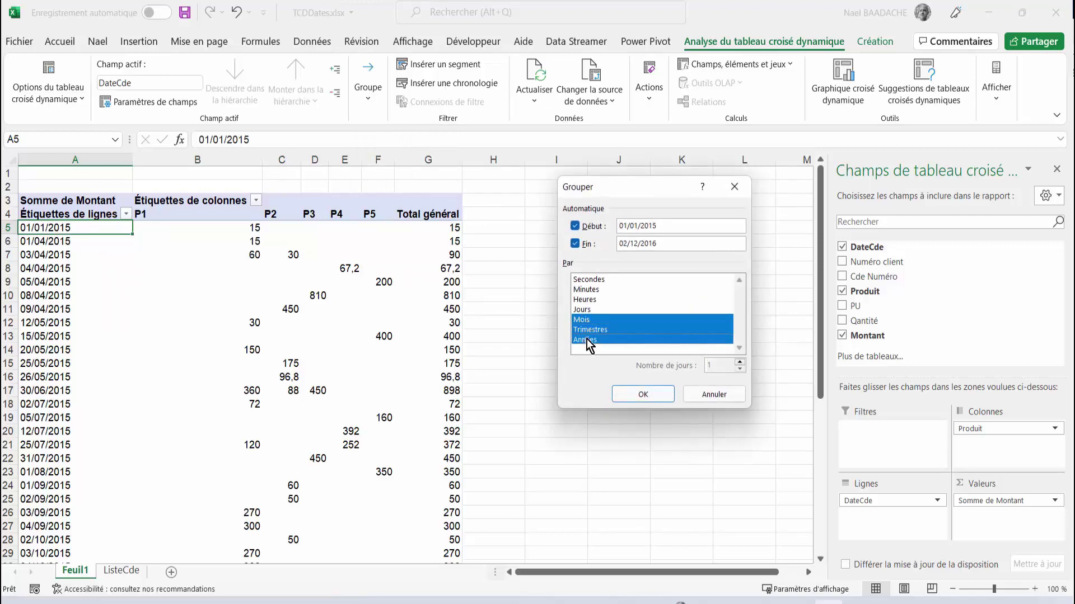
click(582, 310)
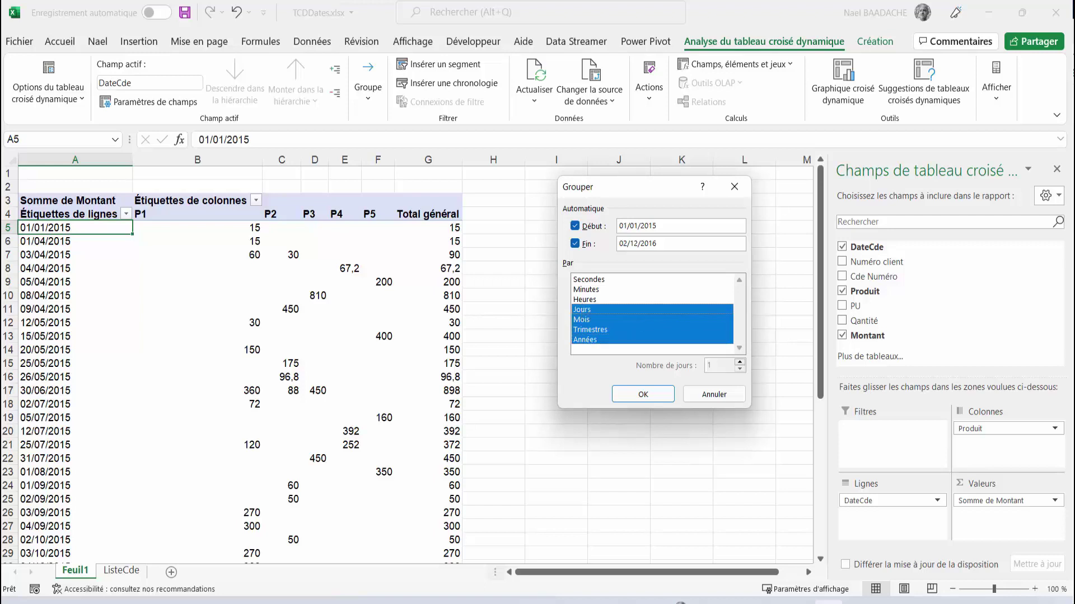
click(651, 395)
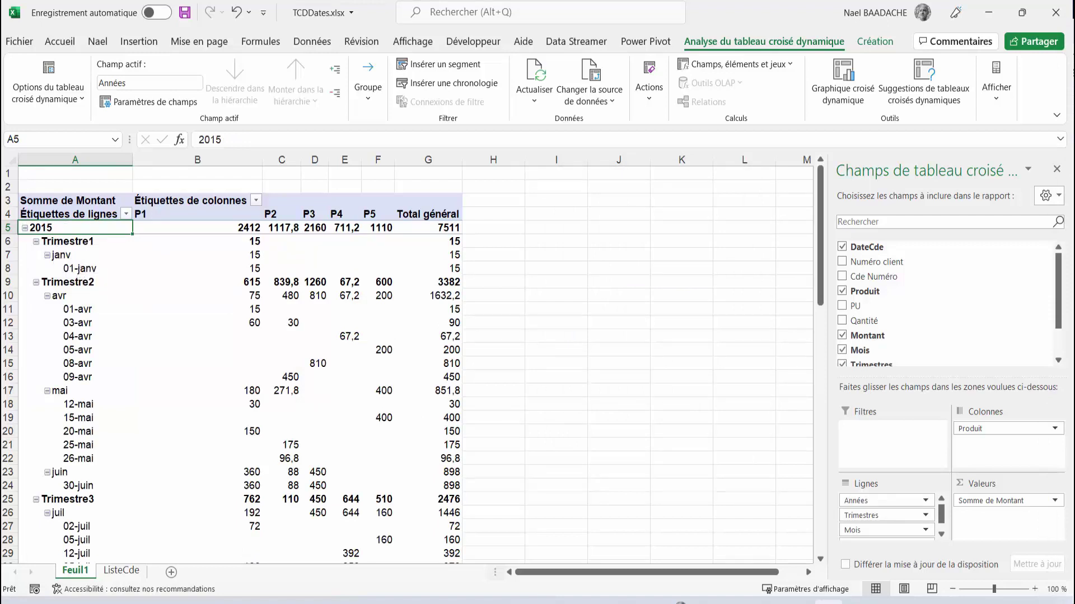
- Enlarge the pivot field areas and check the DateCde row field options
click(915, 348)
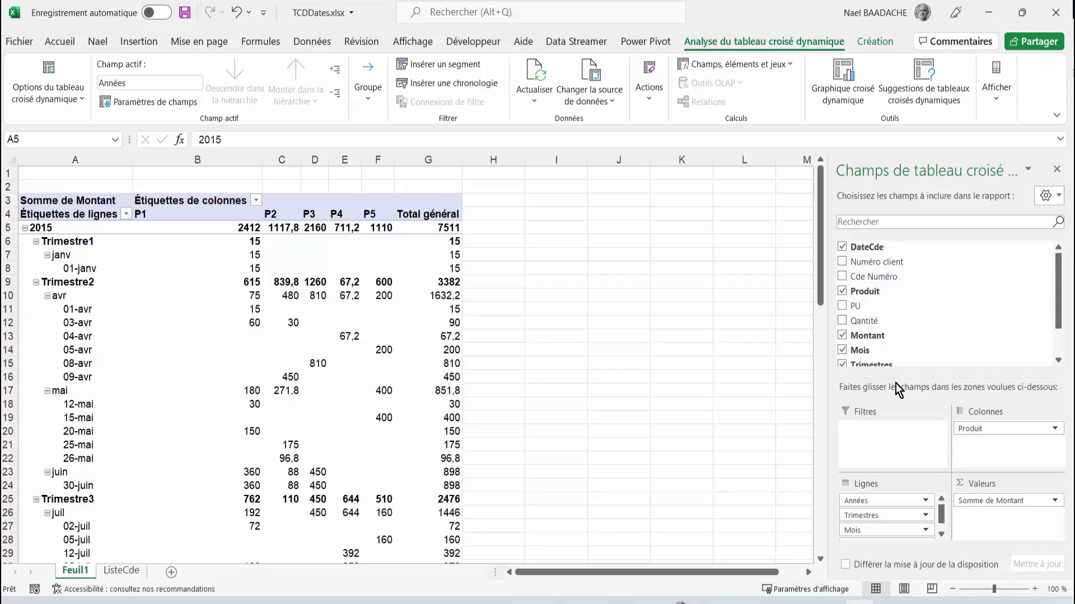
drag(877, 378, 877, 342)
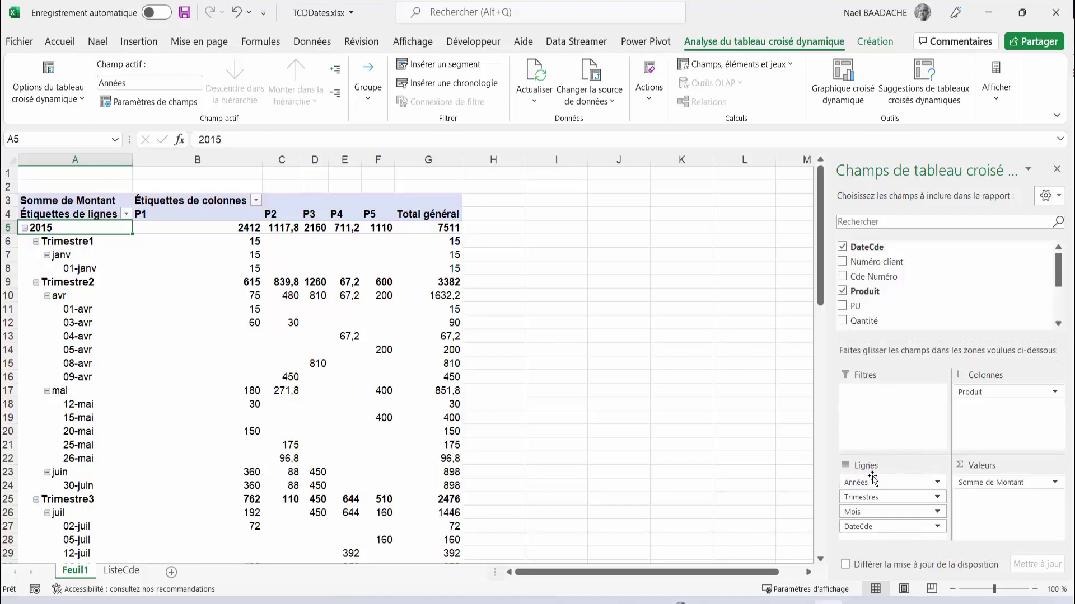
click(863, 527)
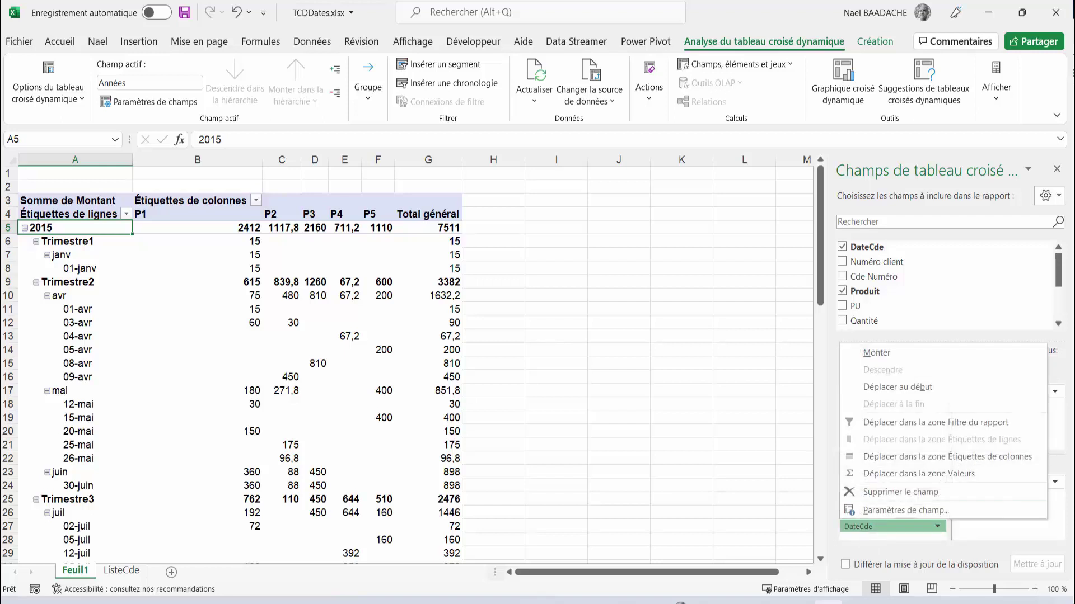
mouse_move(892, 526)
click(913, 338)
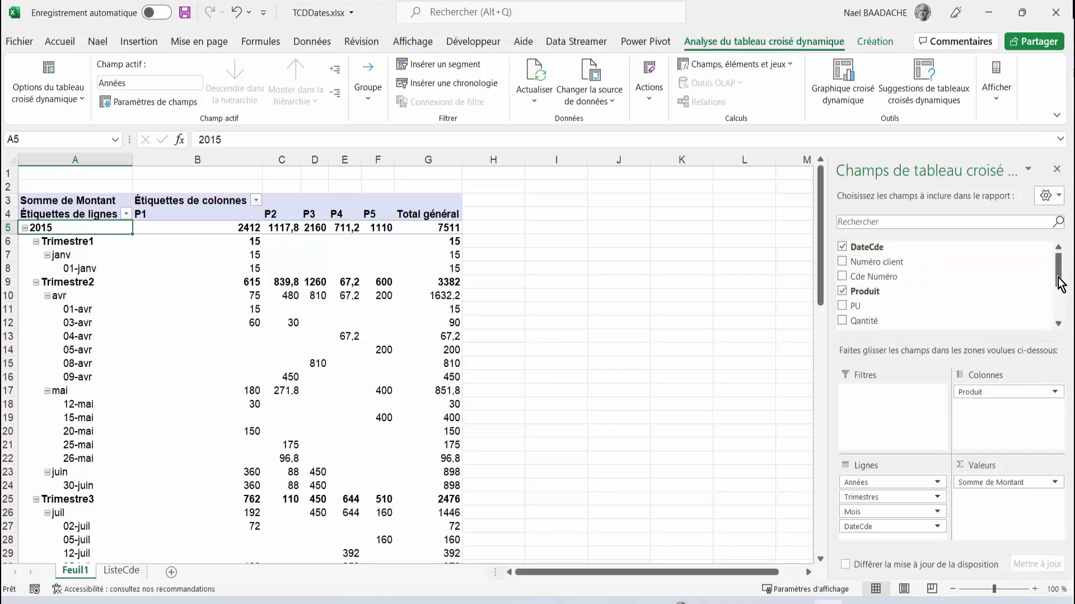
drag(1057, 283, 1059, 312)
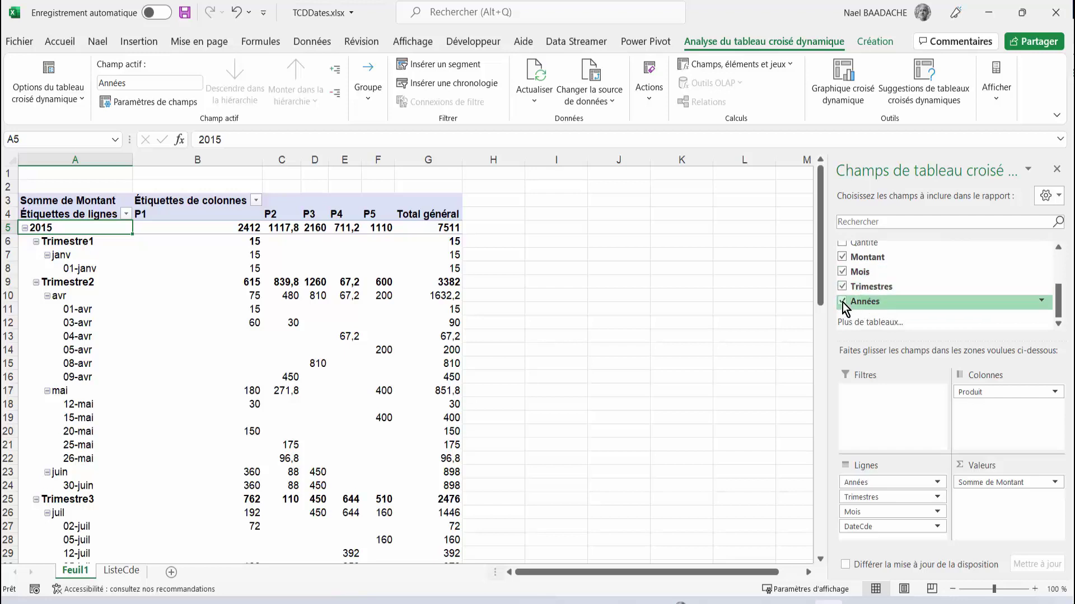
- Uncheck and recheck Années so years appear beneath each date in the rows
click(842, 302)
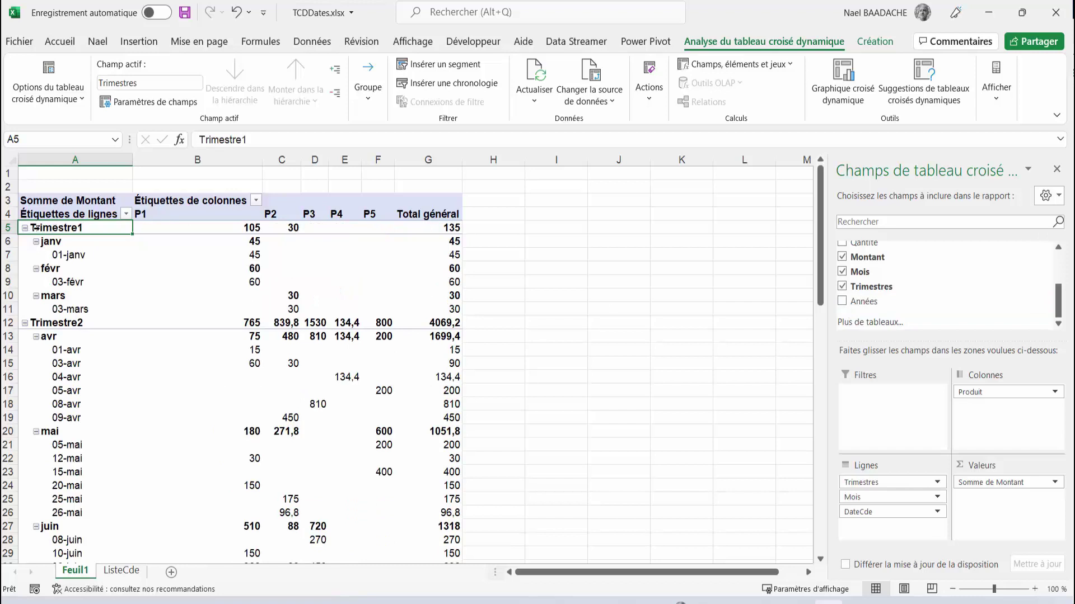
click(845, 305)
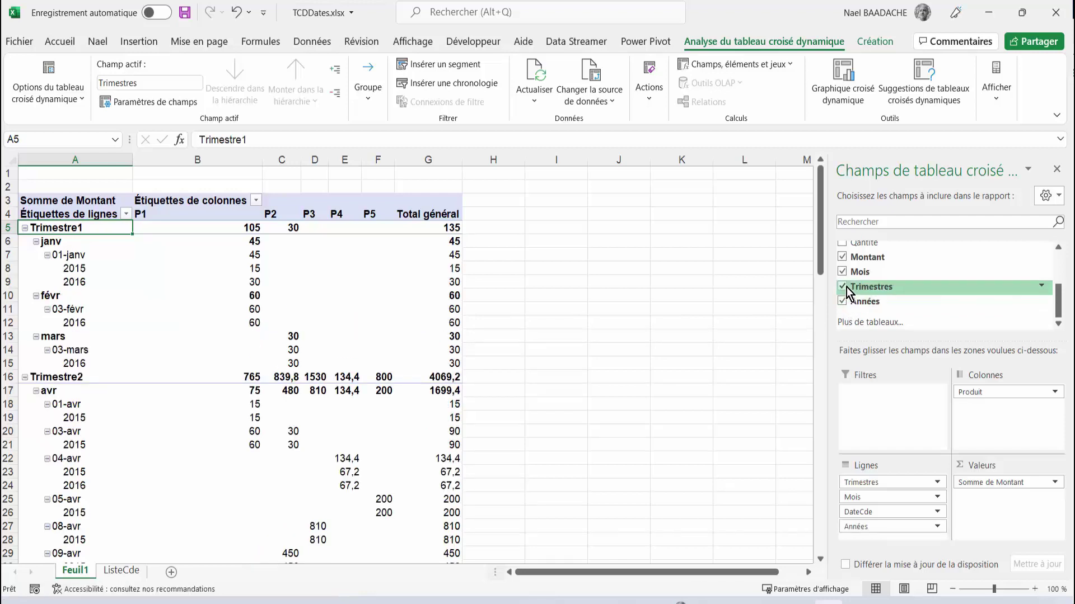
drag(1058, 310, 1060, 275)
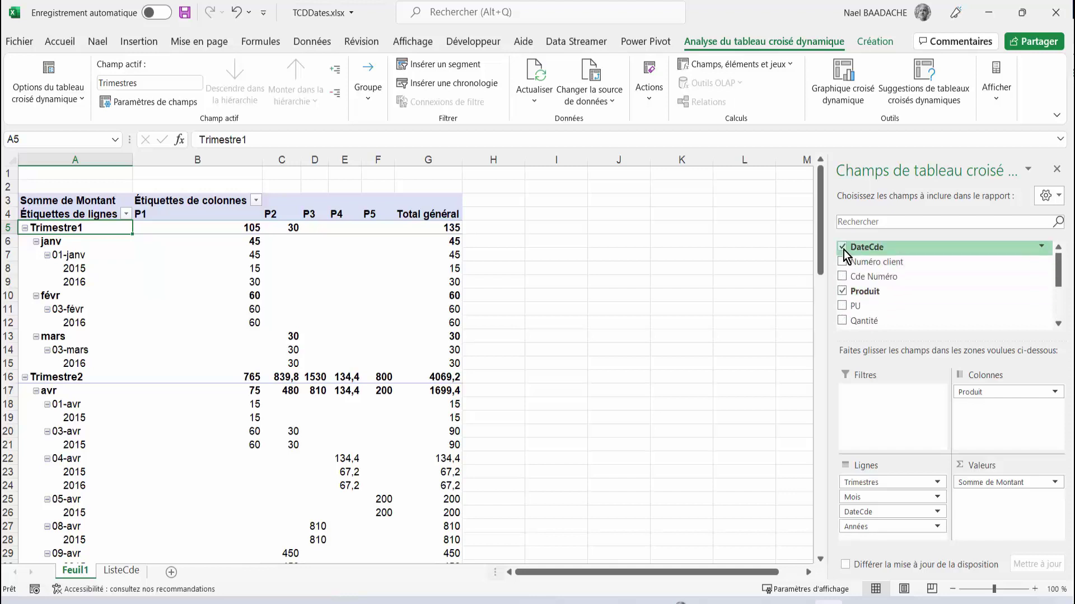
click(52, 242)
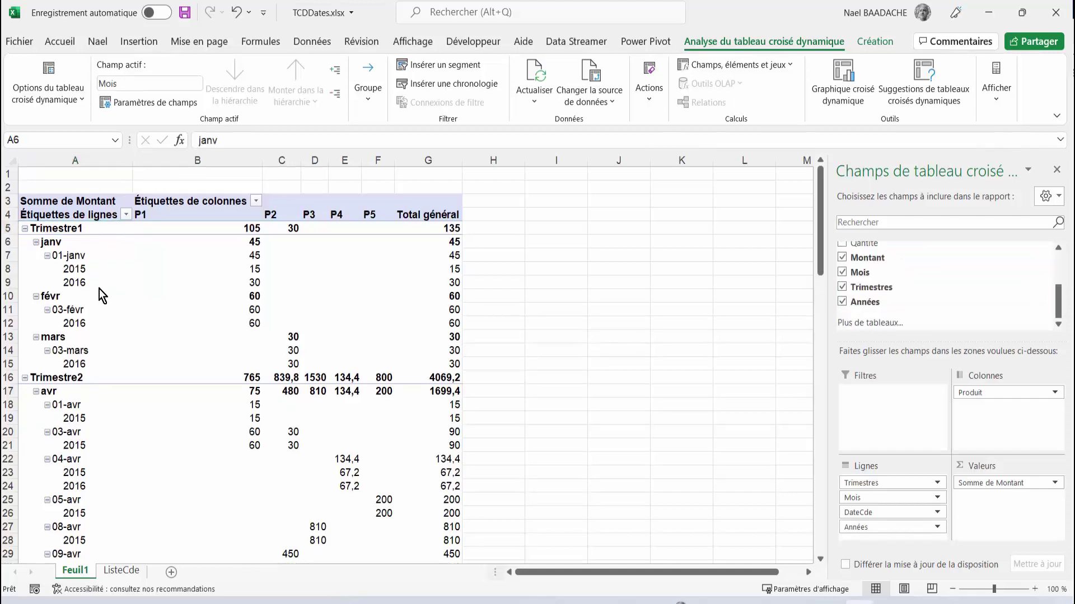
click(72, 270)
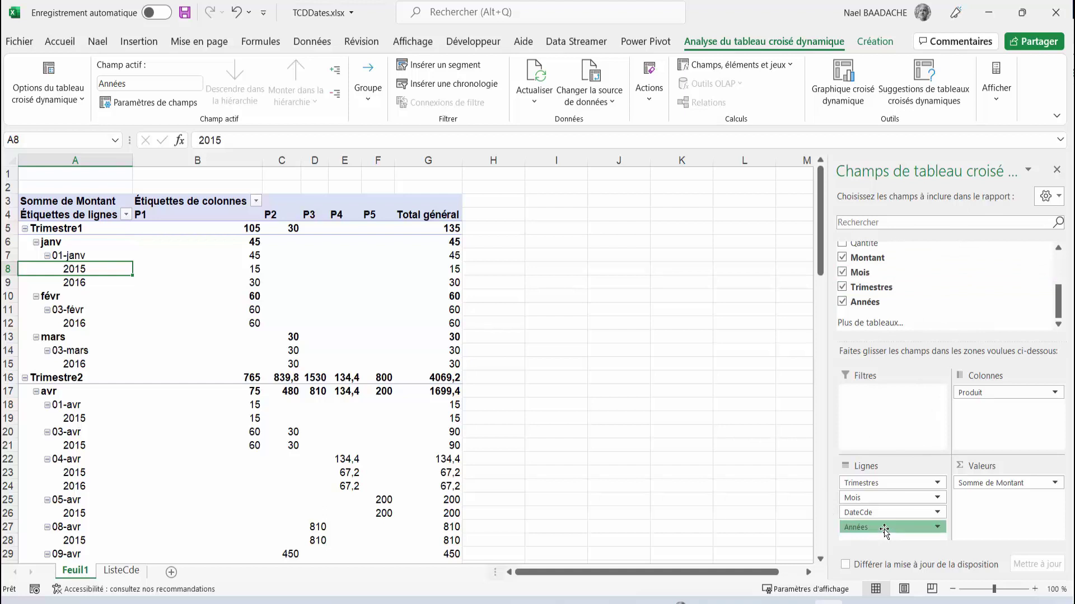
- Drag Années to the top of Lignes, above Trimestres, Mois and DateCde
drag(884, 530, 887, 492)
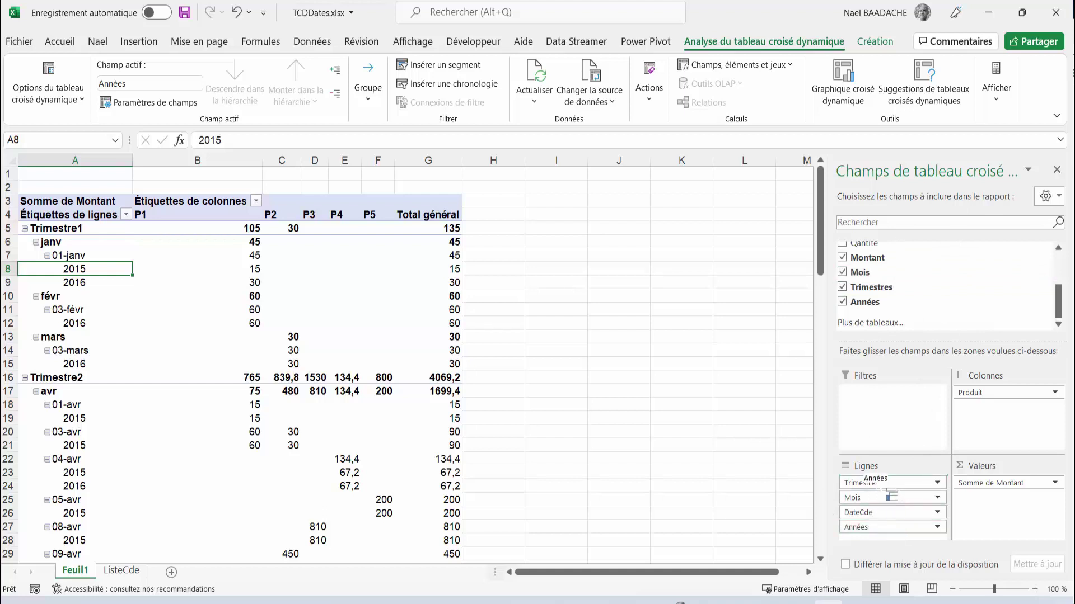
drag(891, 495, 889, 485)
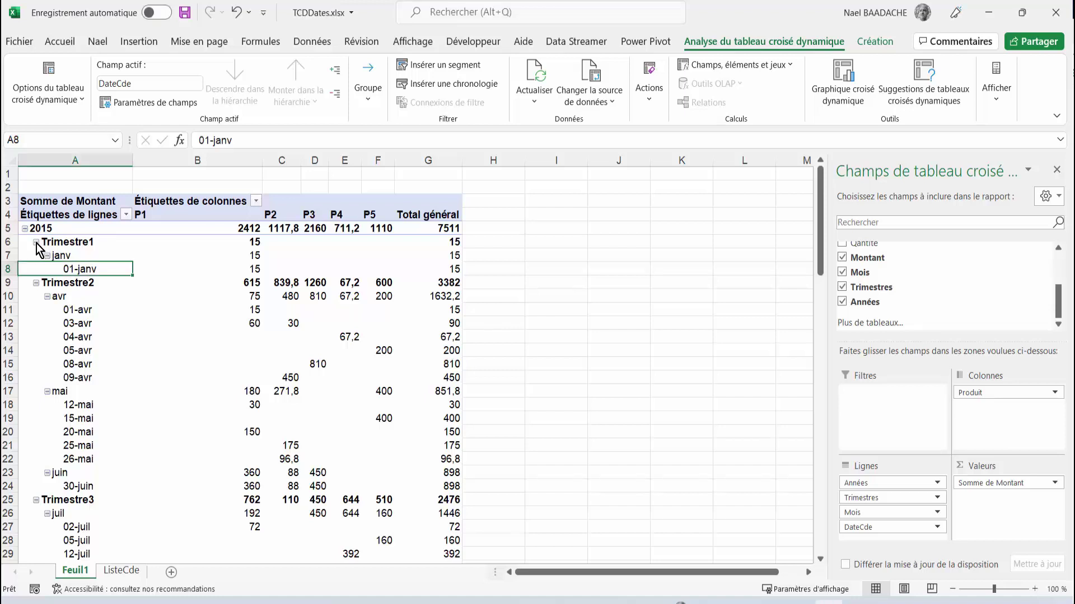
- Collapse Trimestre1, then the 2015 and 2016 groups to show year totals only
click(36, 243)
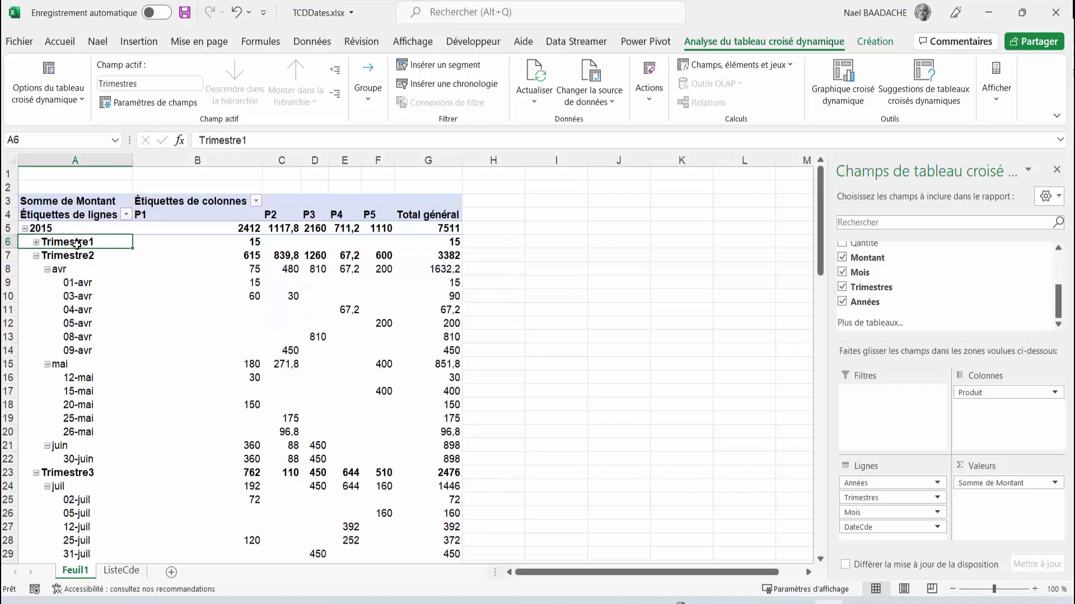
click(25, 229)
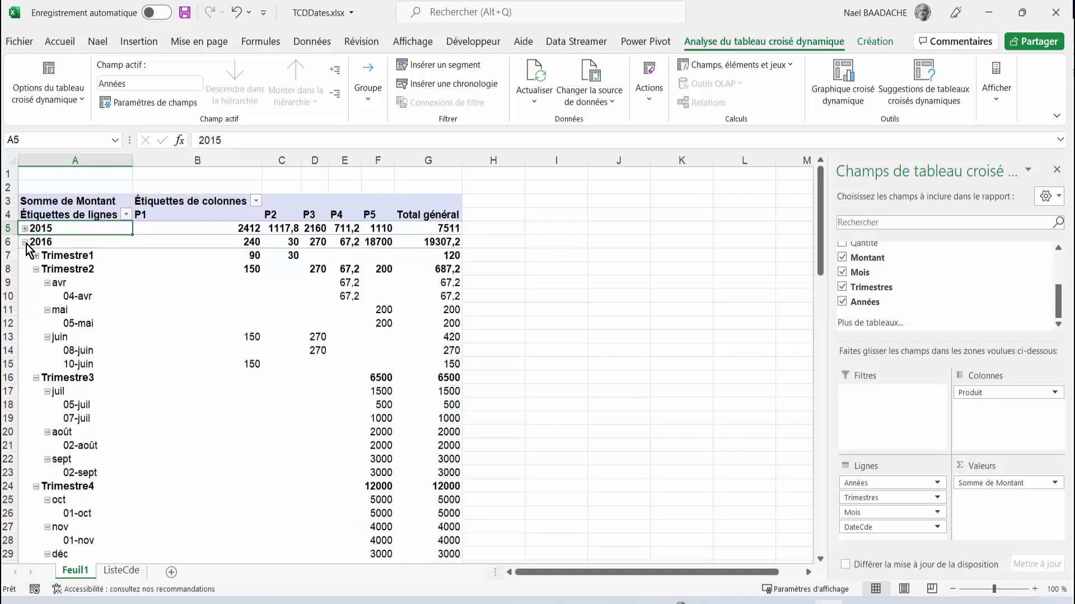
click(25, 241)
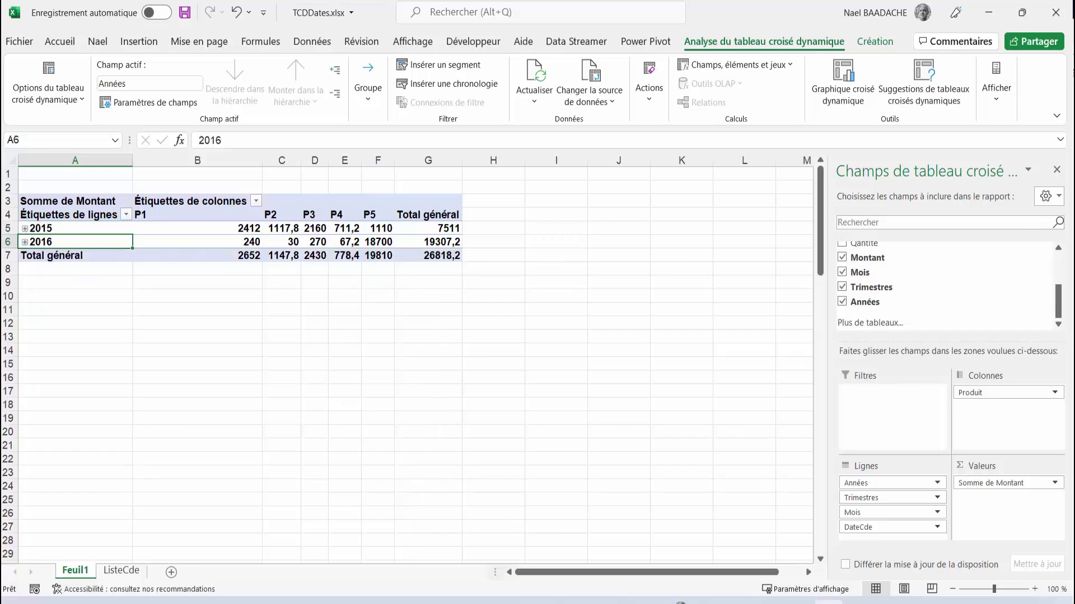
click(109, 229)
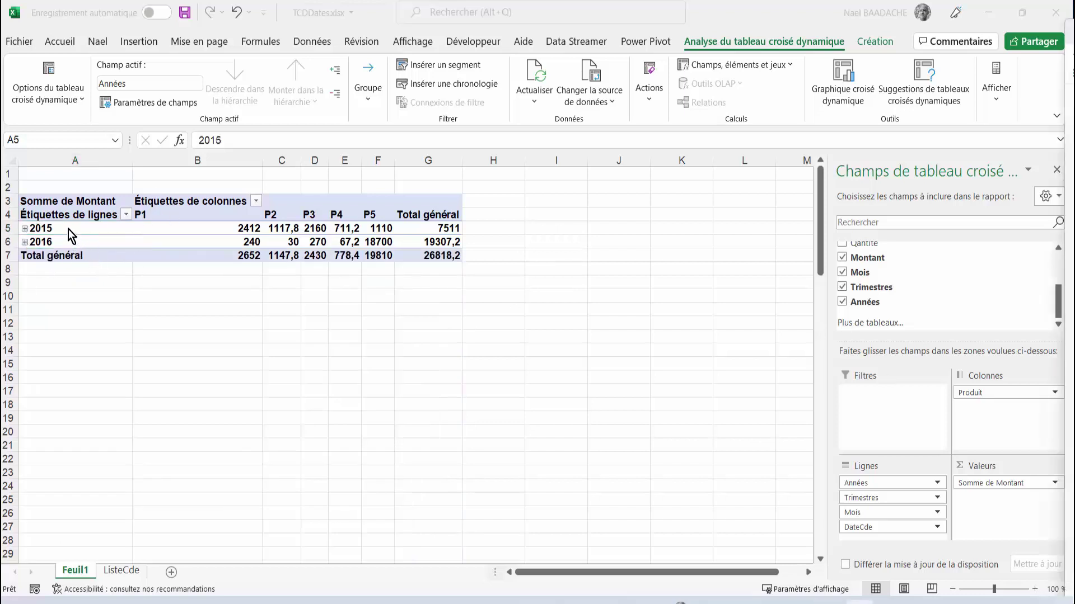
click(61, 233)
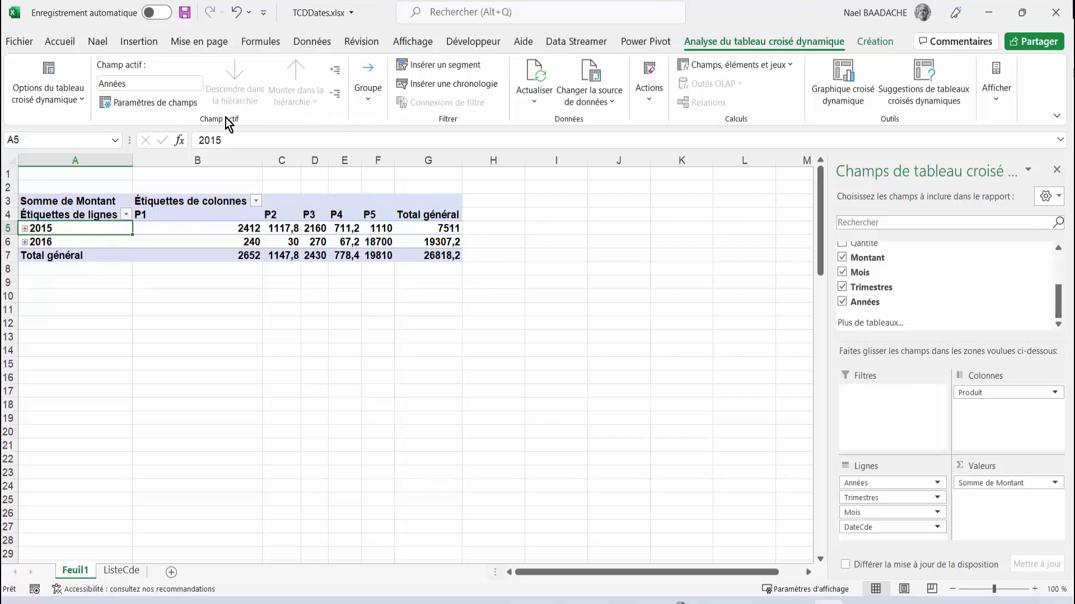
- Expand 2015 and its Trimestre1 from the ribbon to reveal quarters and months
click(335, 70)
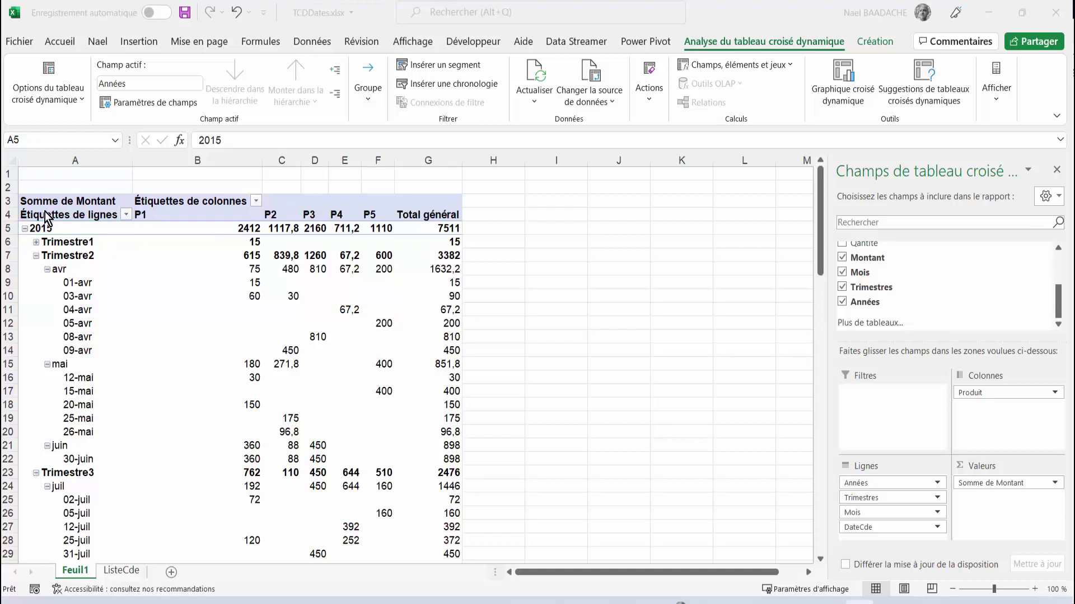
click(75, 241)
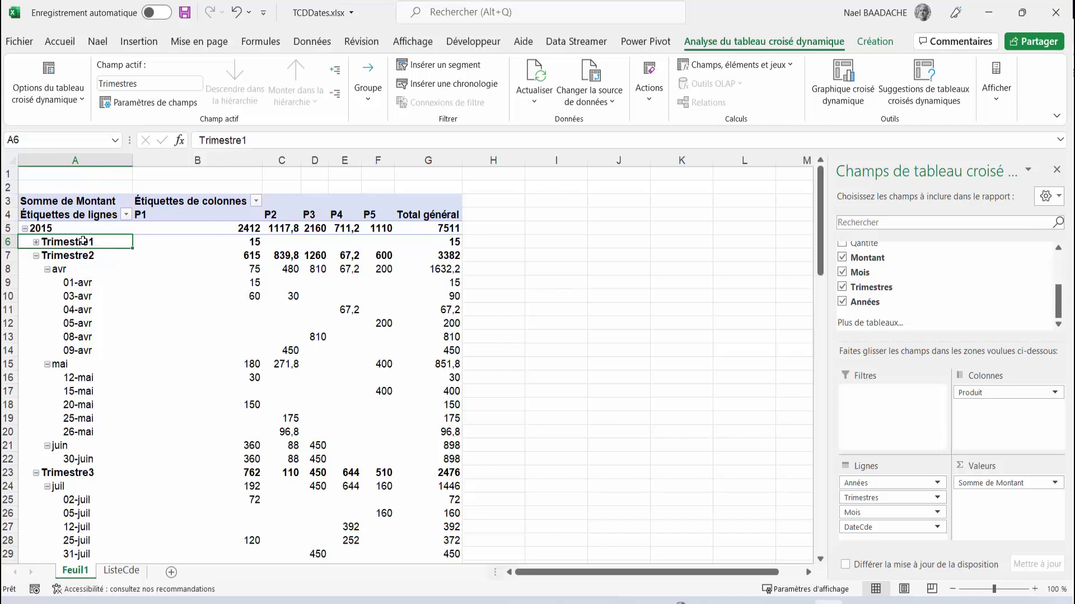
click(338, 72)
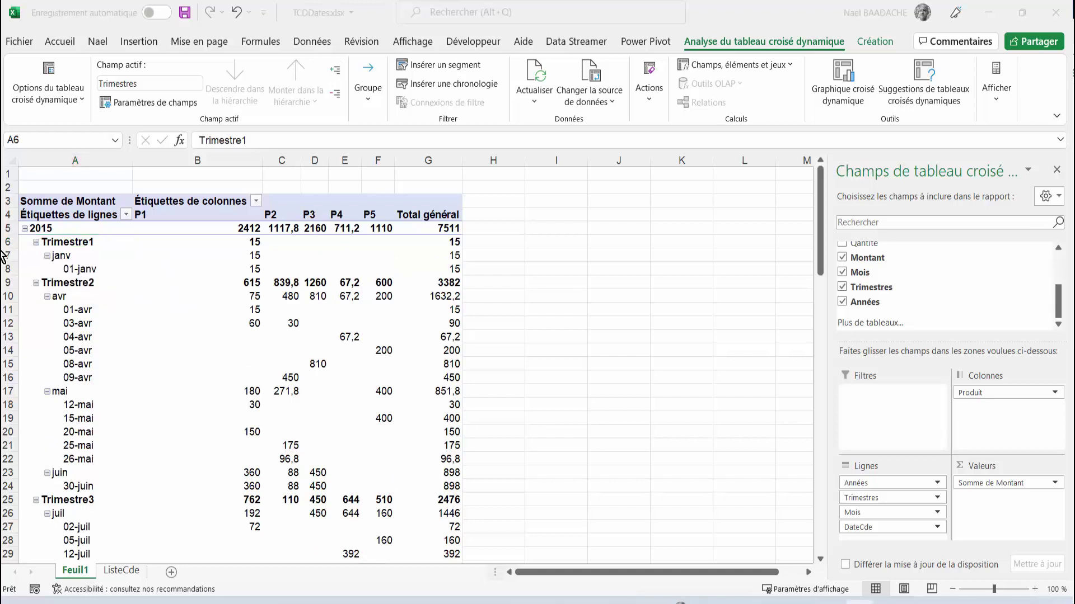
click(63, 247)
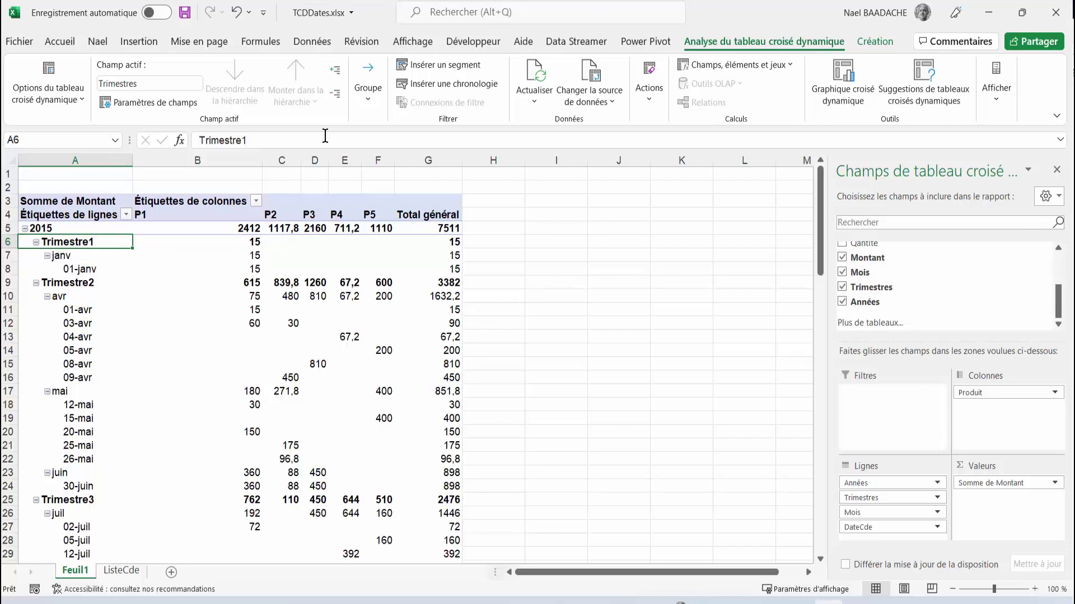
- Collapse Trimestres then Années, leaving 2015 and 2016 totals, and open the File start page
click(337, 97)
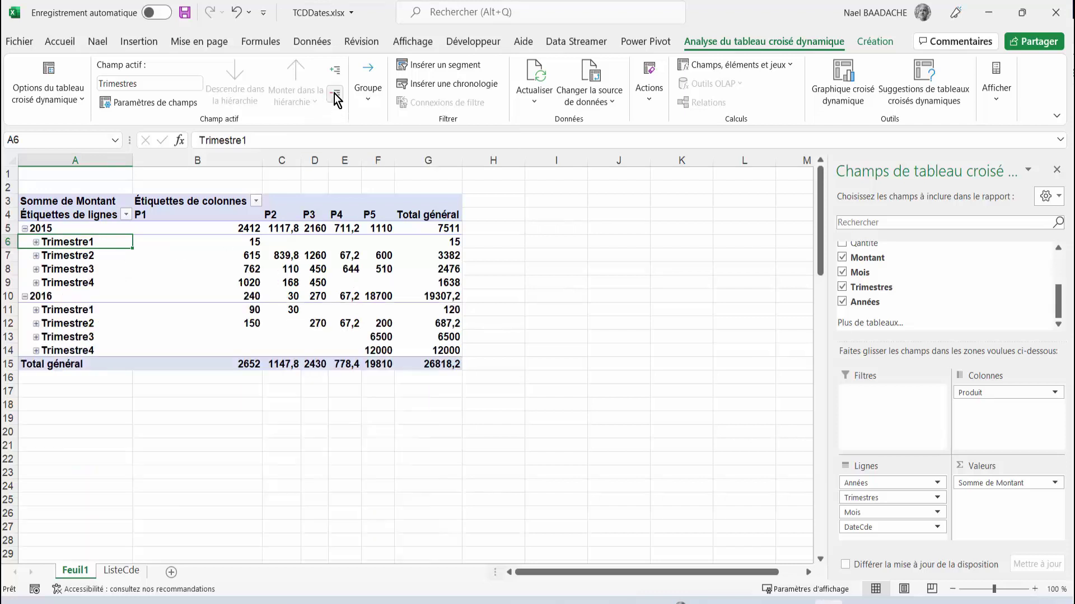
click(46, 228)
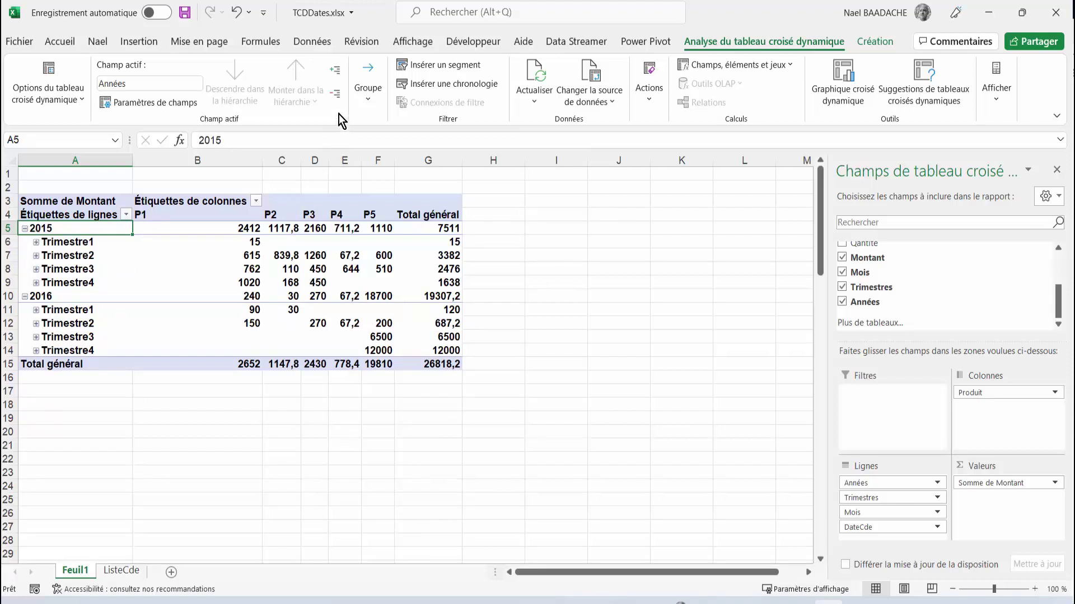
click(337, 98)
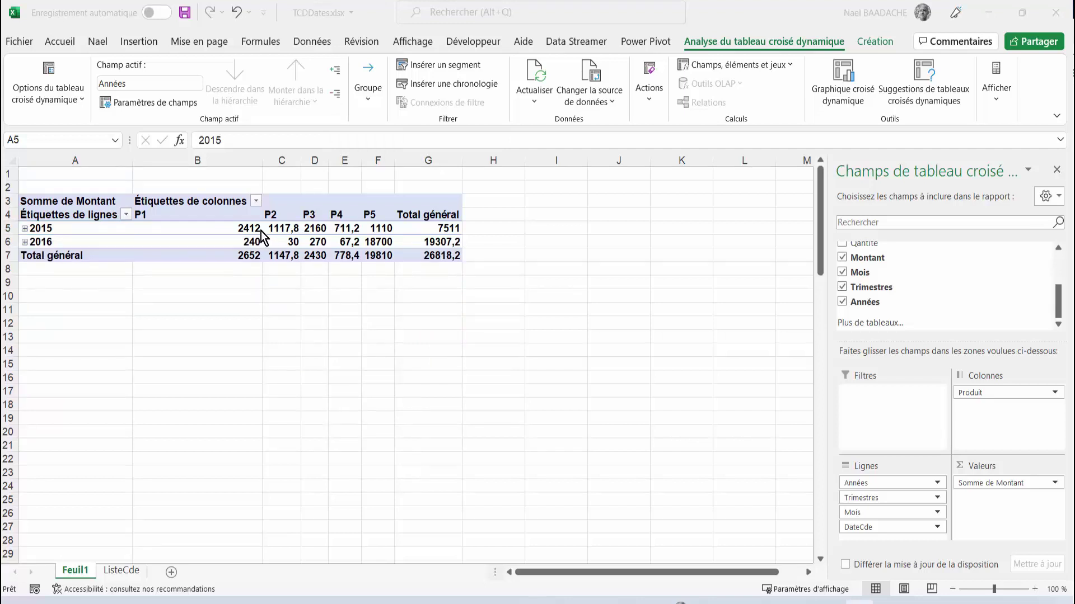
click(41, 228)
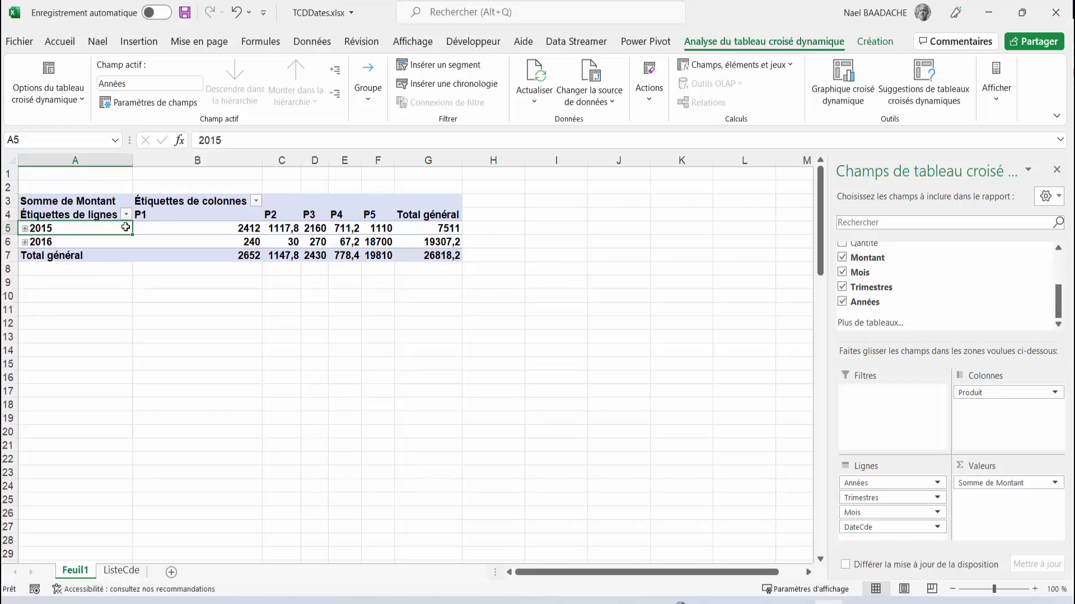
click(15, 44)
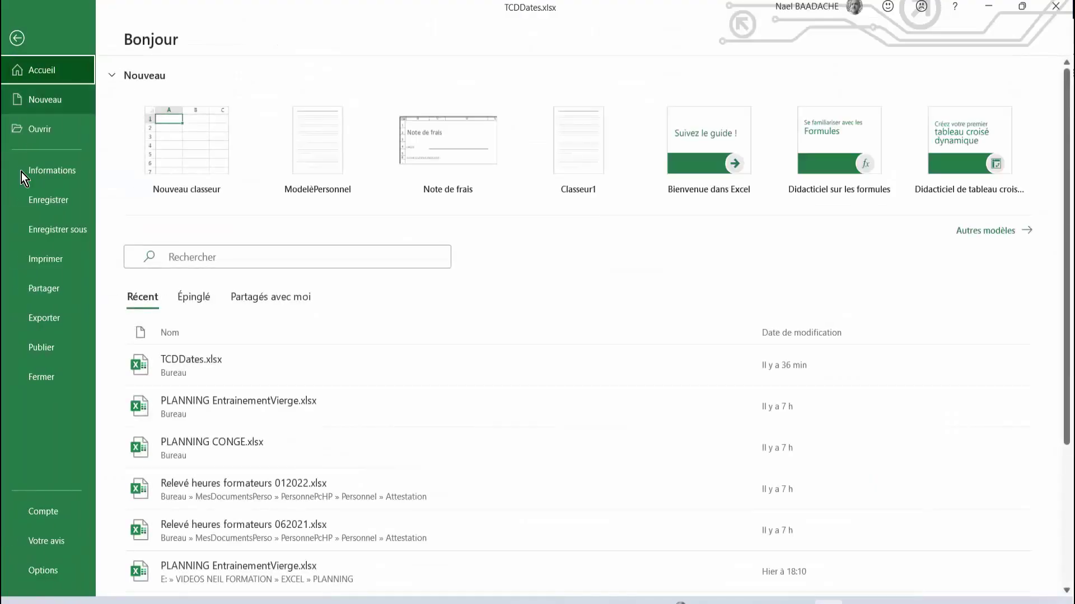
- Review the Date/Heure grouping checkbox on the Données options page, then close Excel Options
click(35, 573)
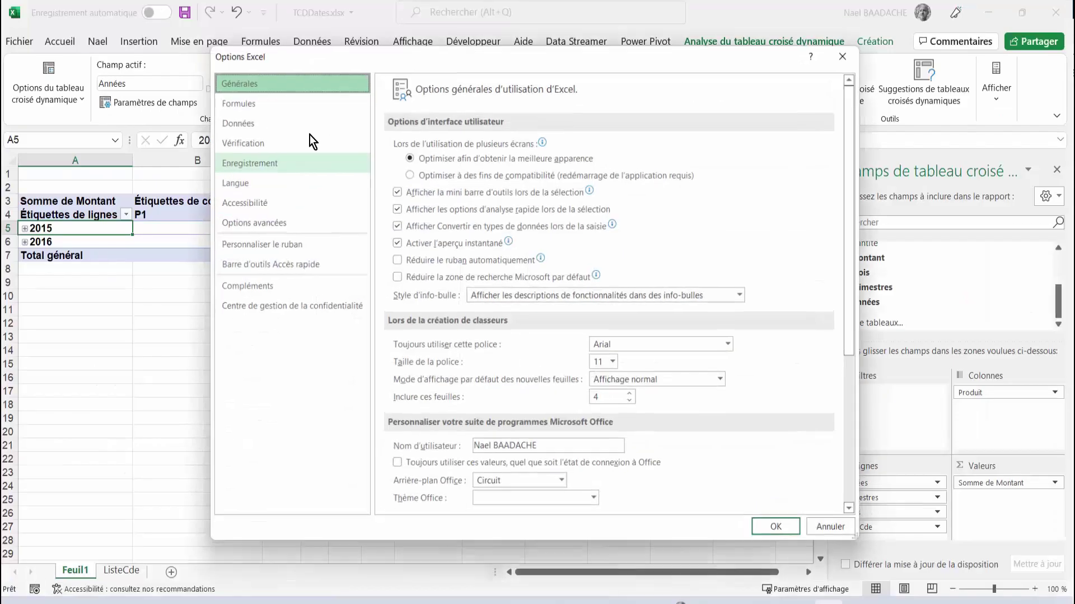
click(245, 125)
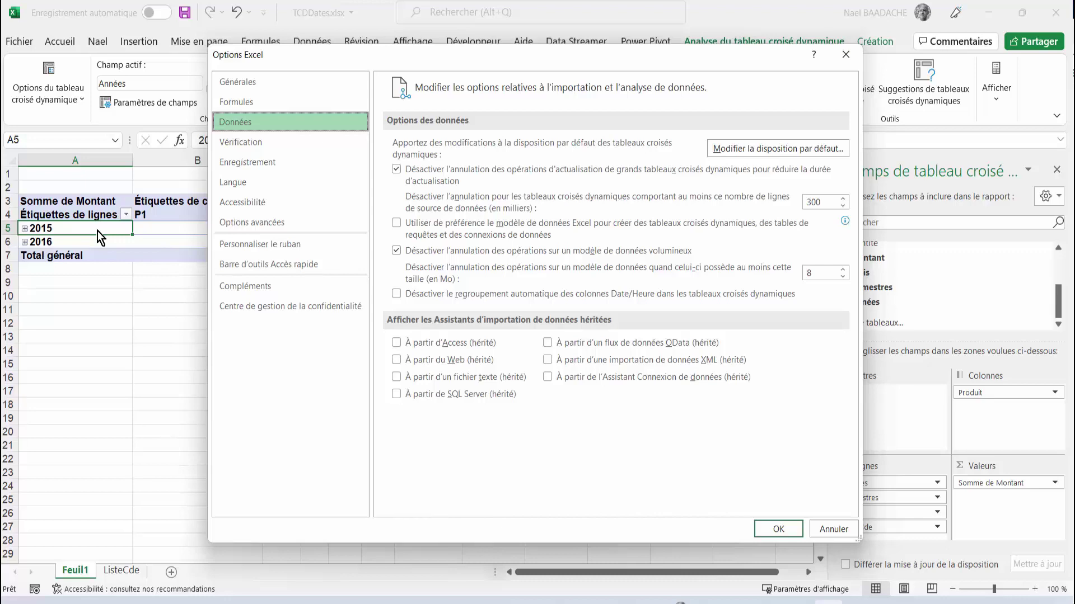
click(842, 532)
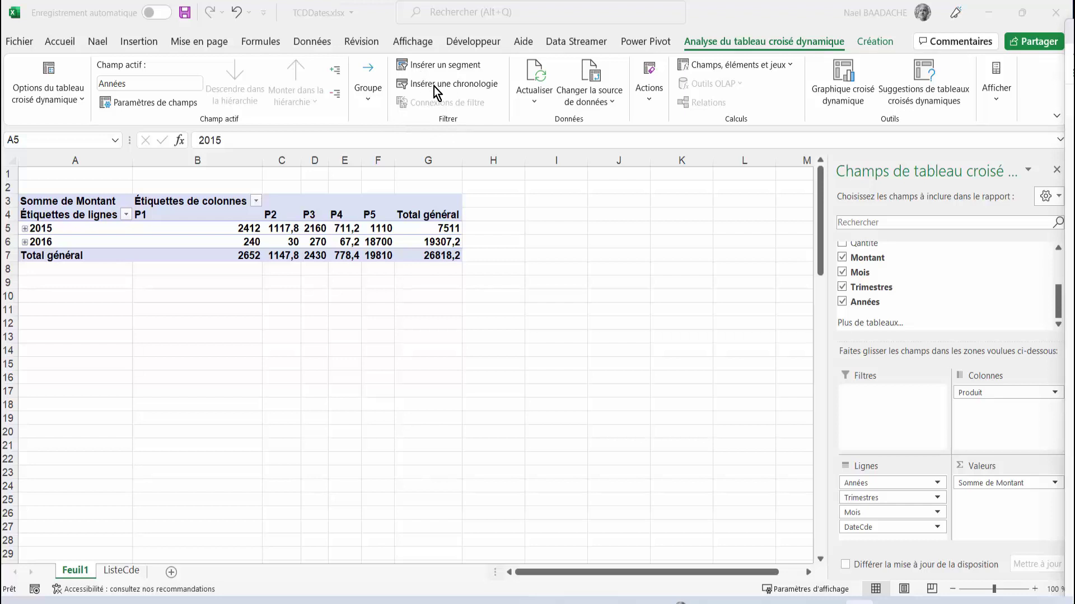
- Insert a DateCde timeline and position it, widened, just below the pivot table
click(434, 87)
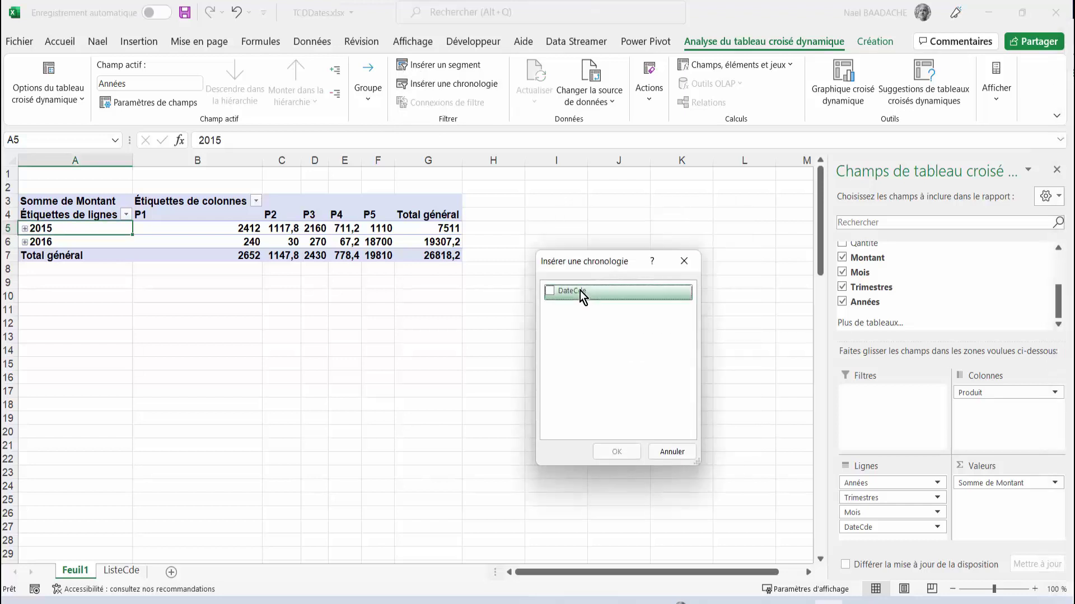
click(550, 292)
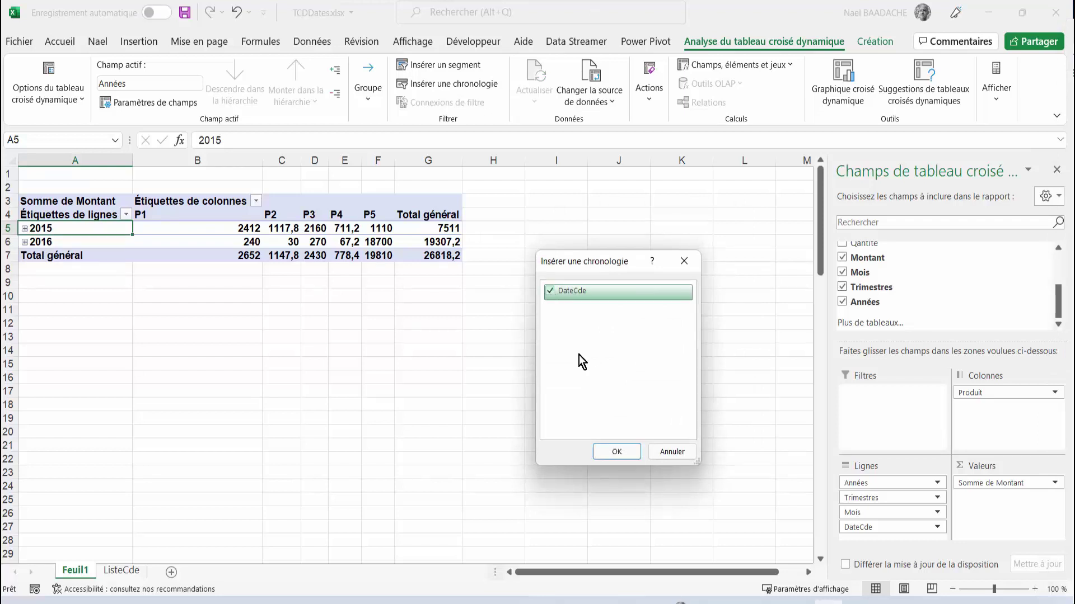
click(622, 455)
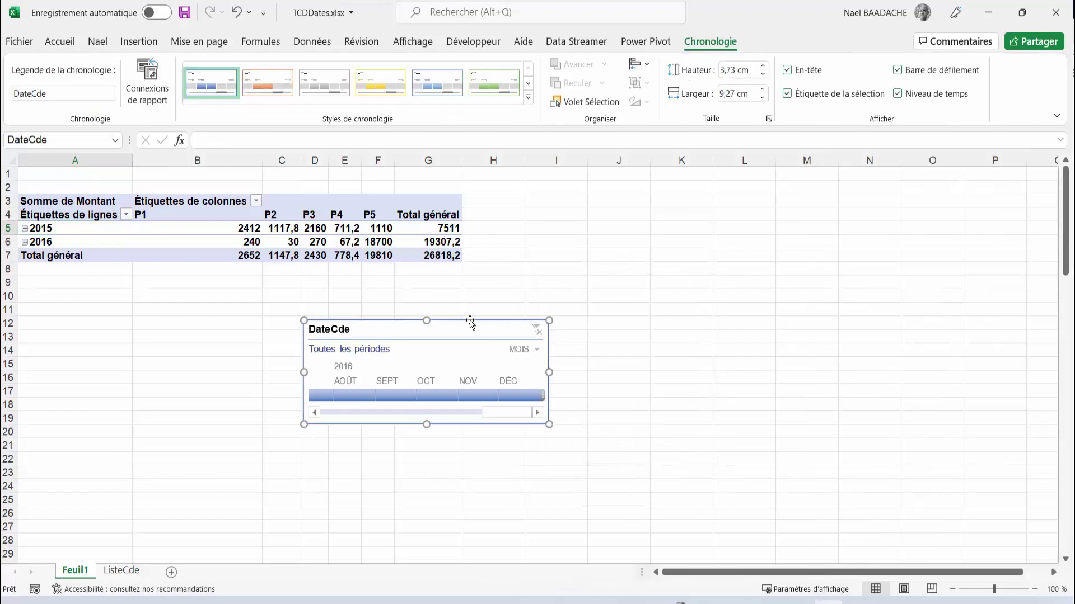
drag(470, 320, 296, 325)
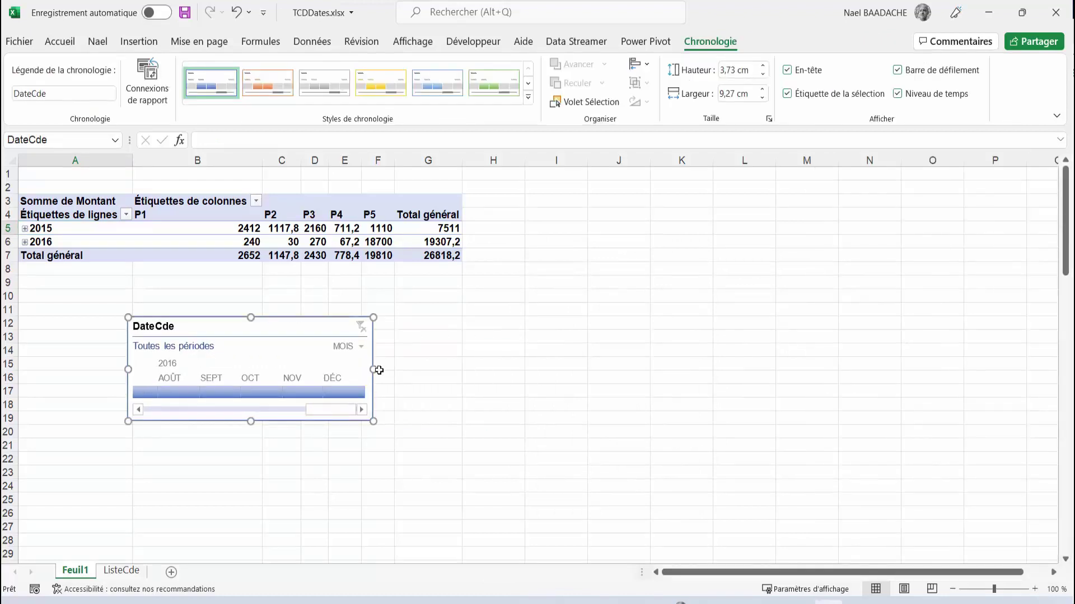
drag(373, 370, 772, 388)
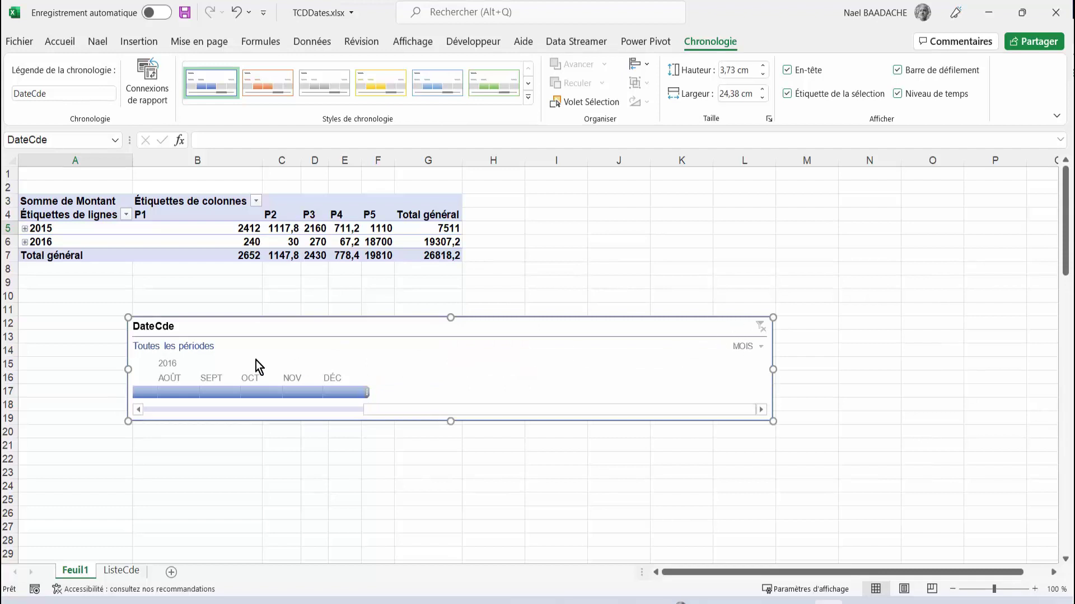
- Check the timeline's time levels and bring January 2015 into view
click(738, 347)
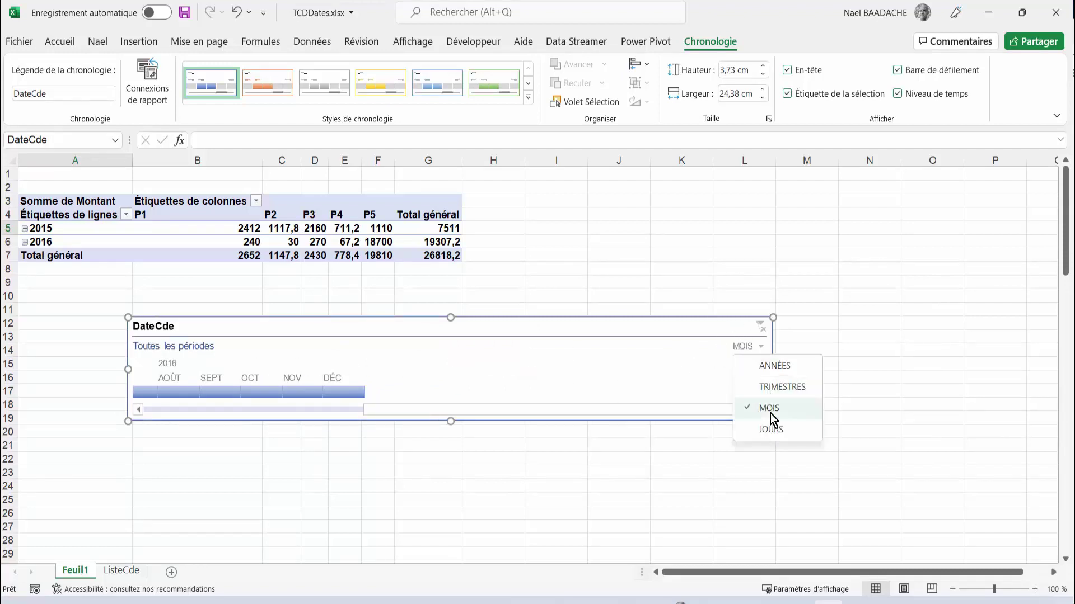
click(503, 404)
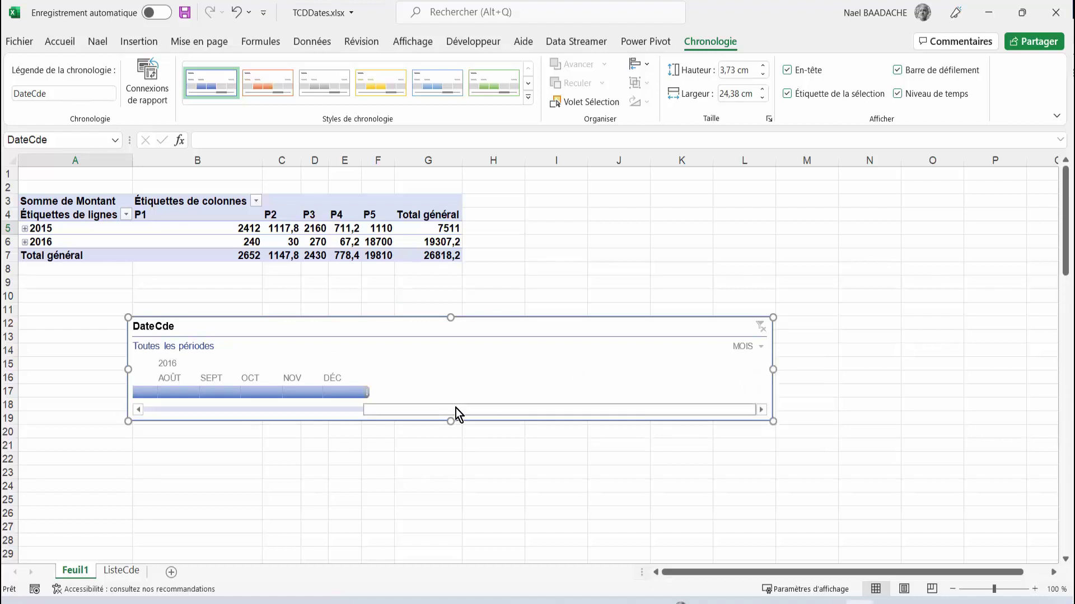
click(361, 412)
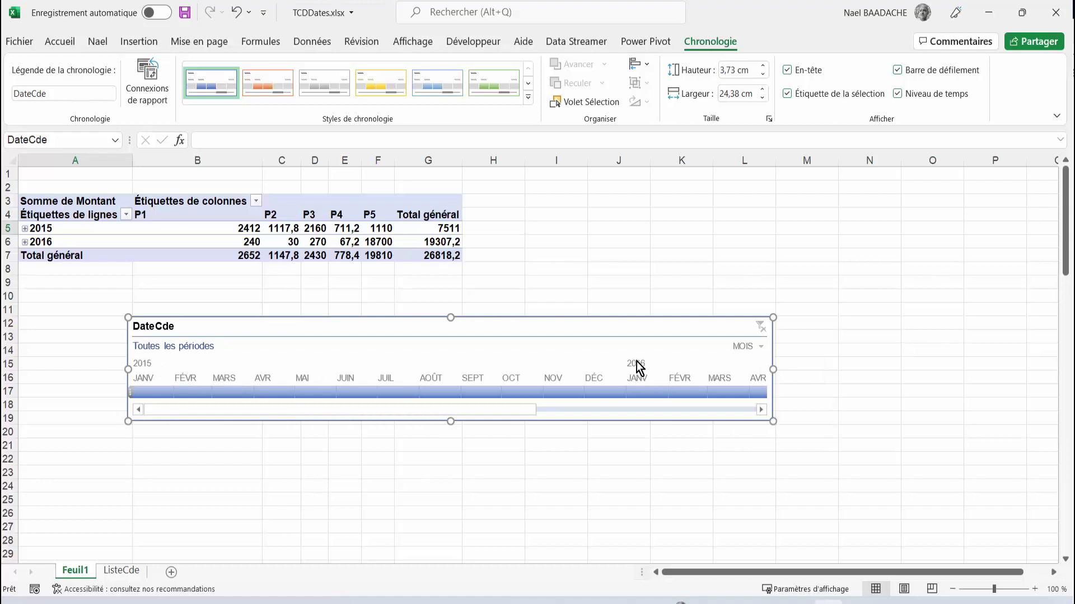
click(760, 346)
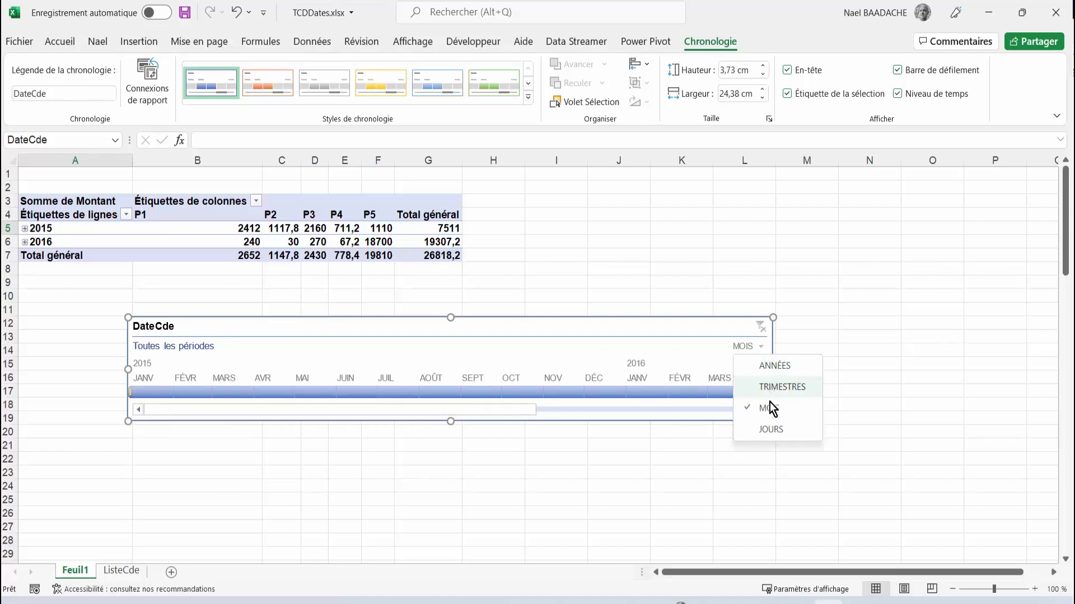
- Show the timeline by years and filter the pivot to 2015 through 2016
click(770, 367)
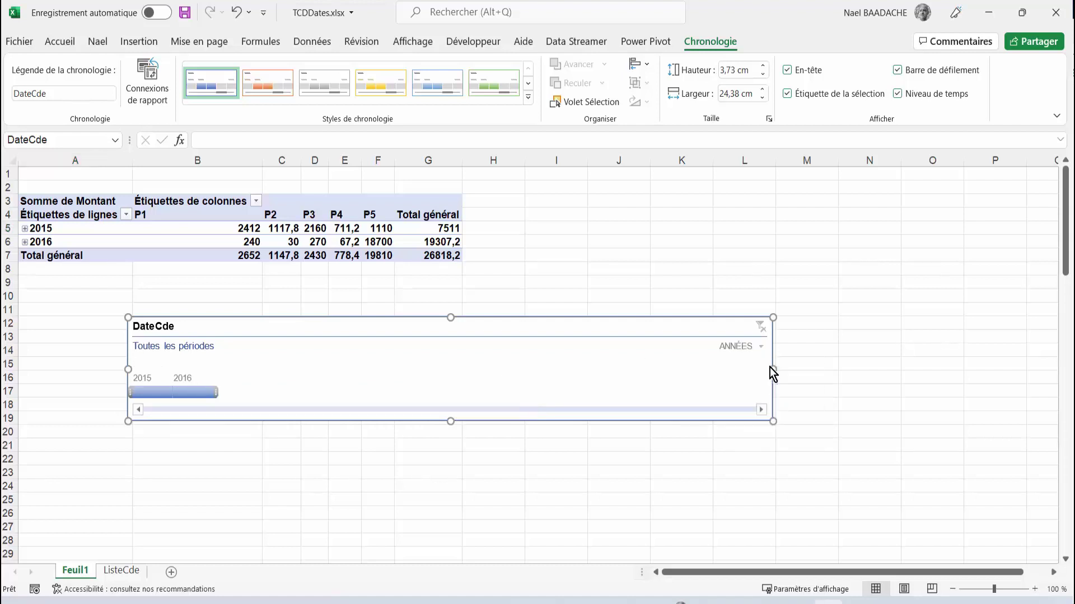
click(188, 391)
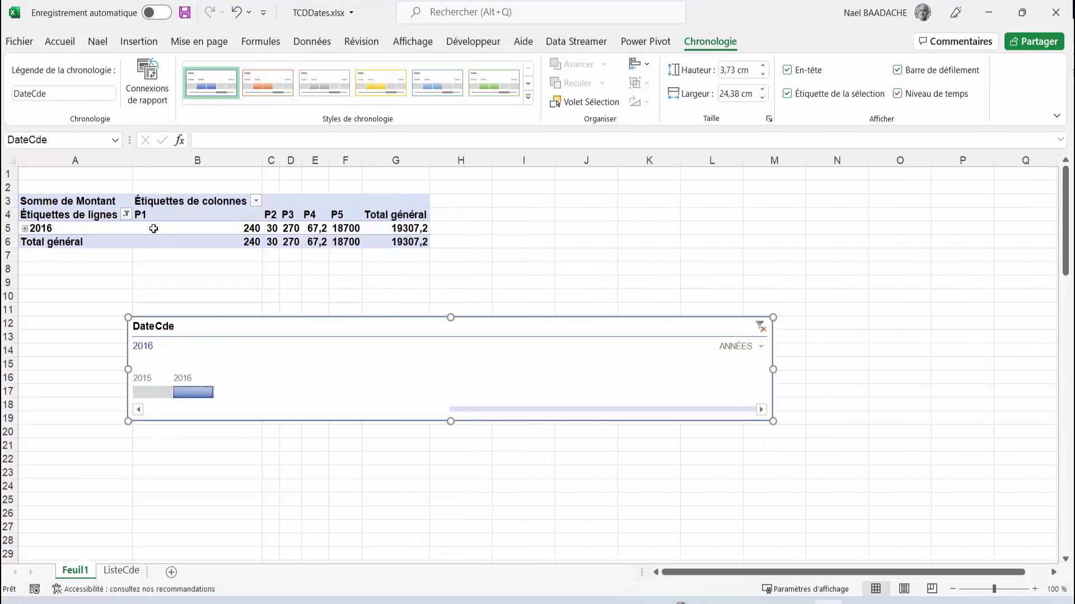
click(152, 391)
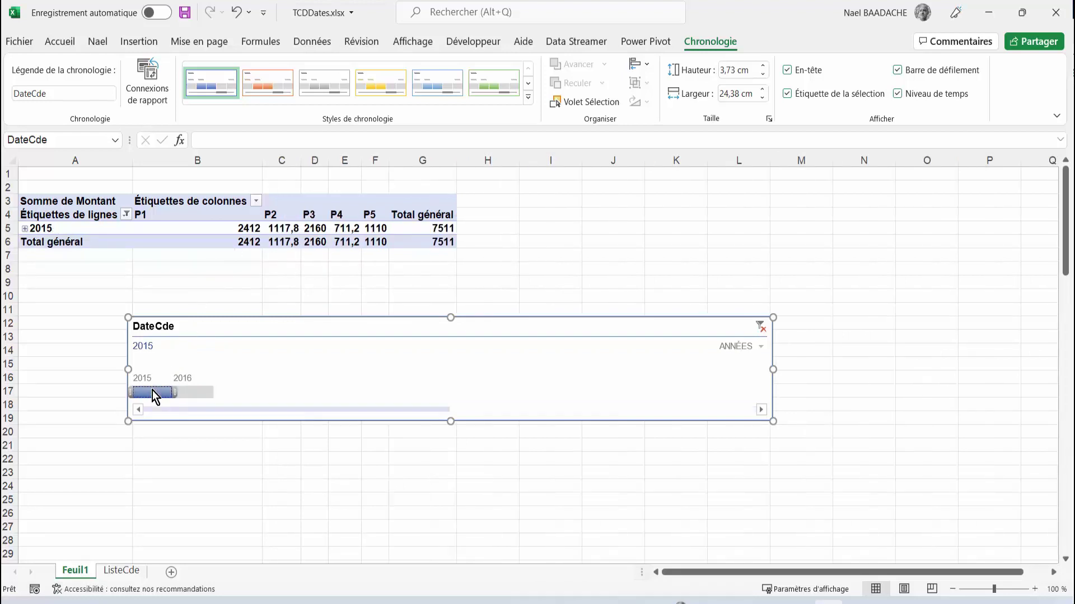
drag(152, 390, 197, 389)
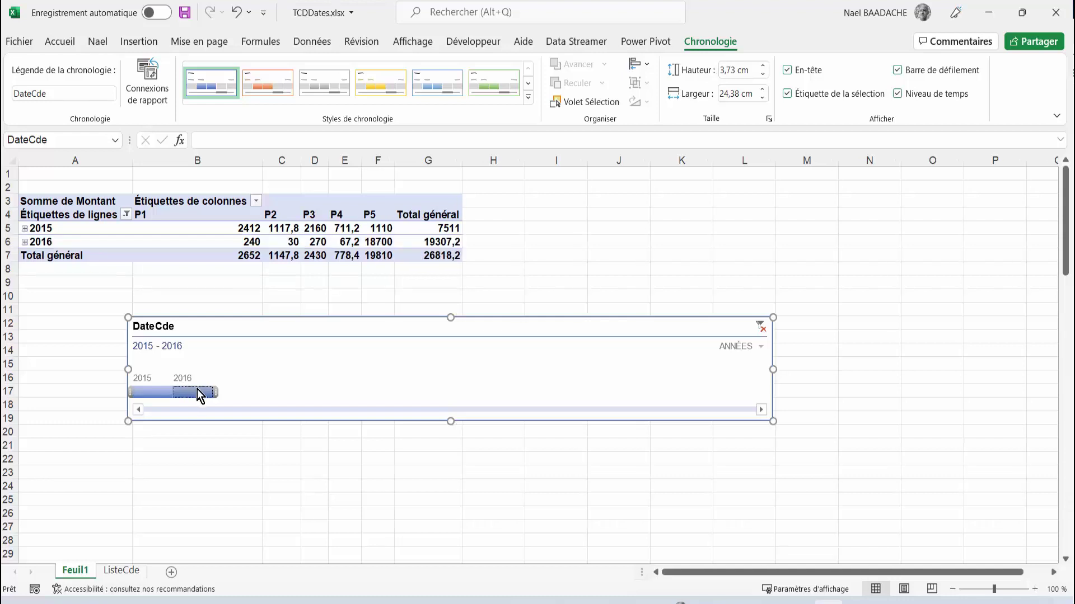
- Set the timeline level to MOIS and move it down to start at row 15
click(753, 349)
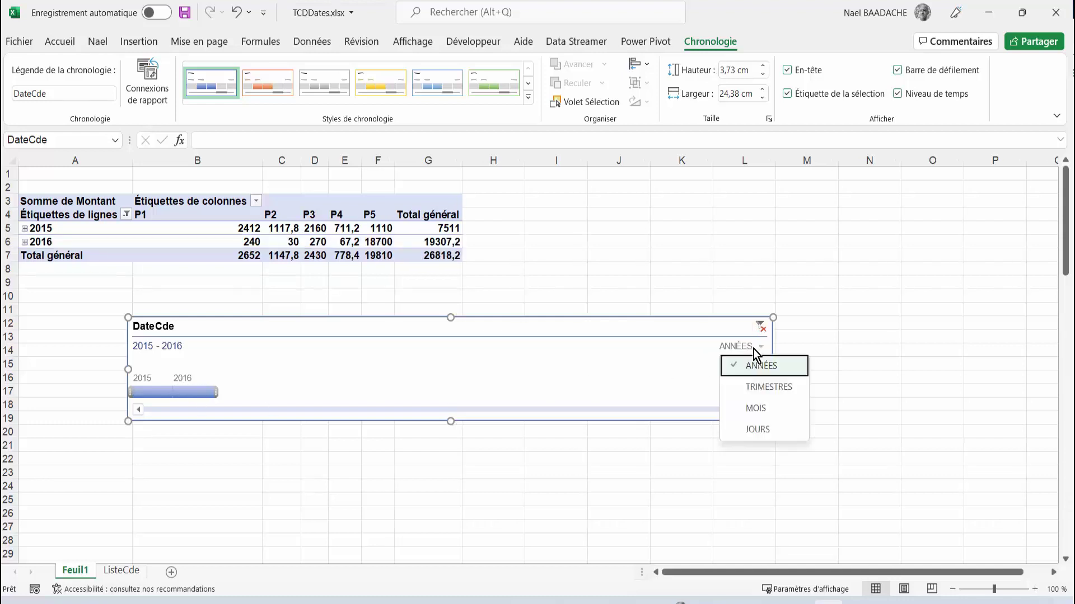
click(756, 413)
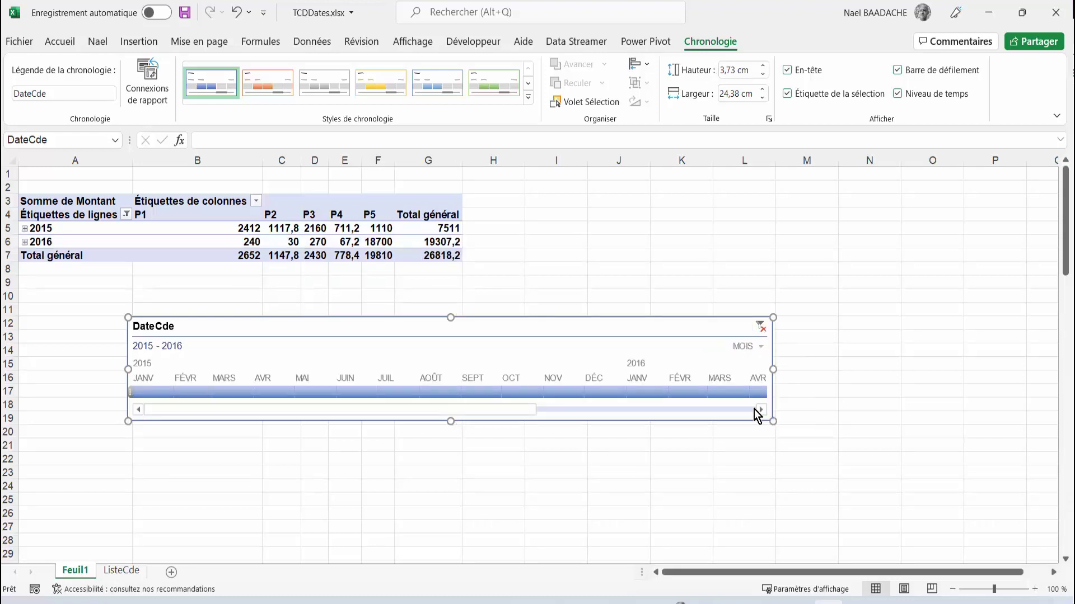
click(753, 349)
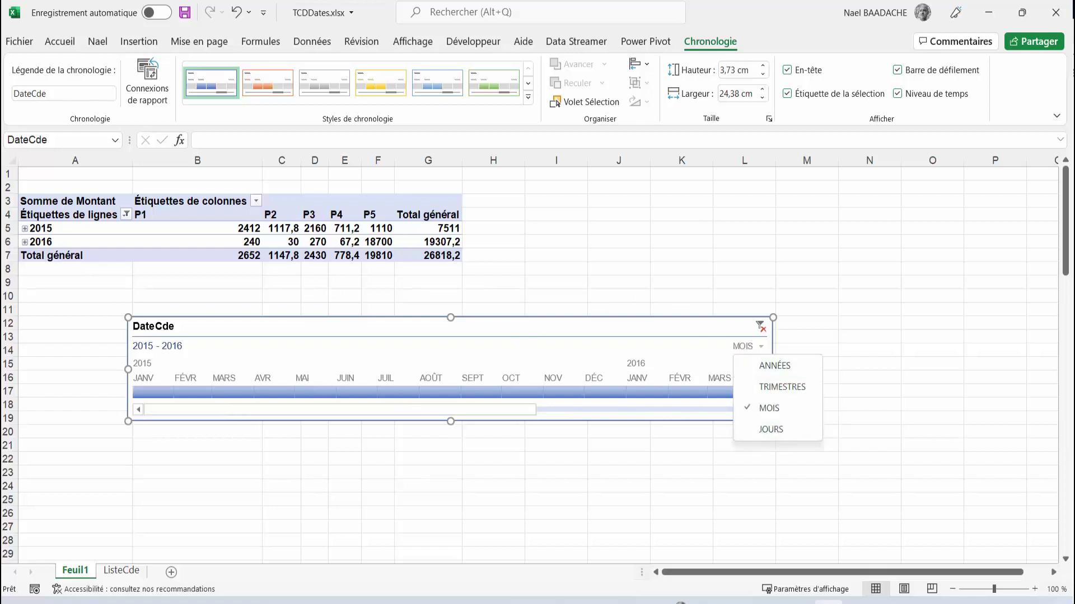
click(597, 329)
drag(597, 328, 579, 374)
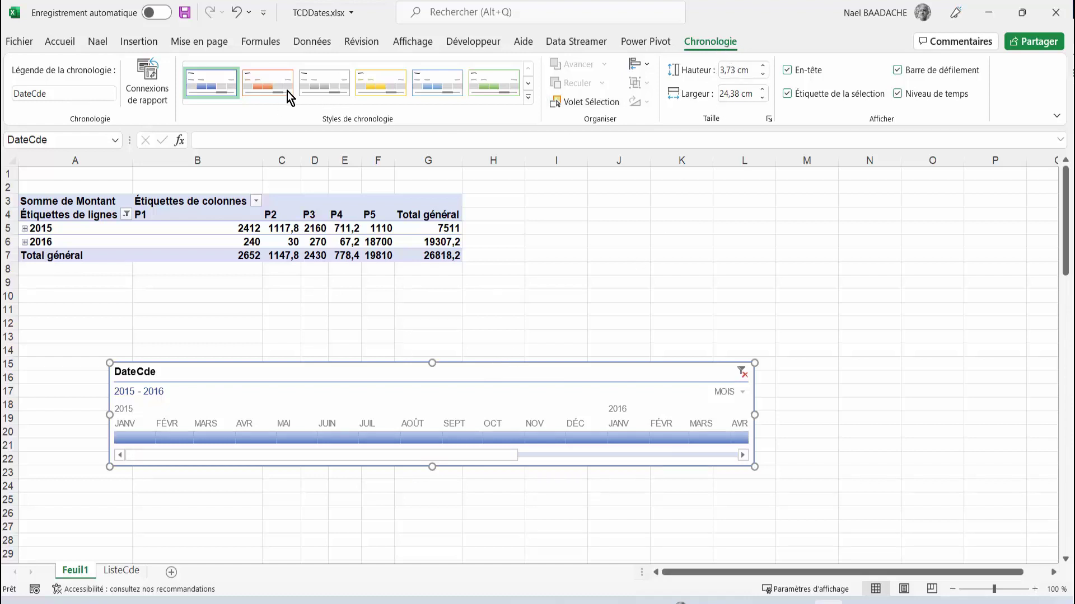
- Apply the orange timeline style and filter the pivot to January–March 2015
click(265, 80)
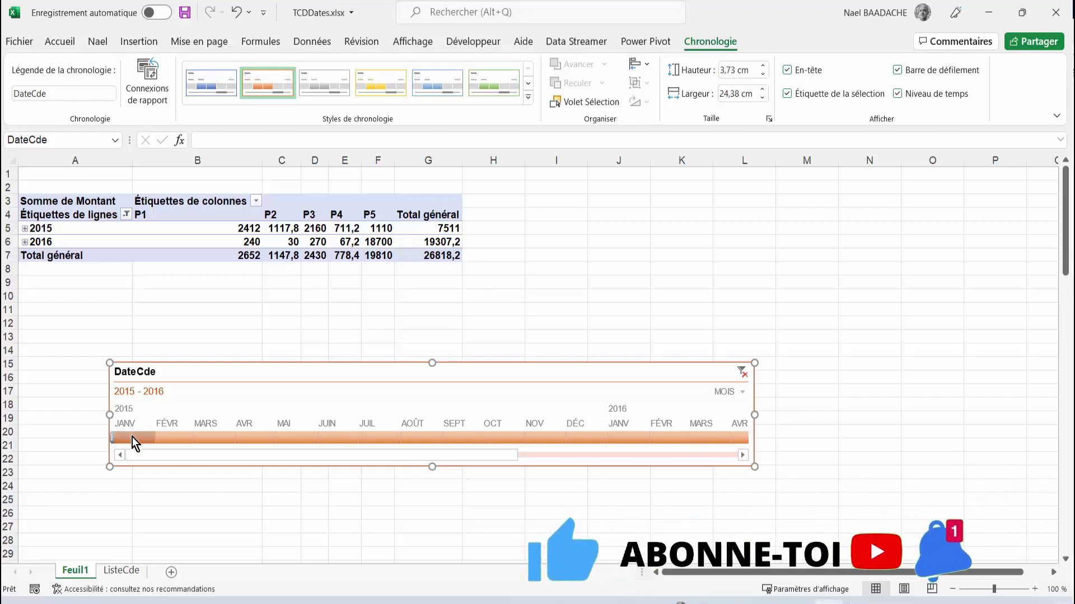
click(153, 437)
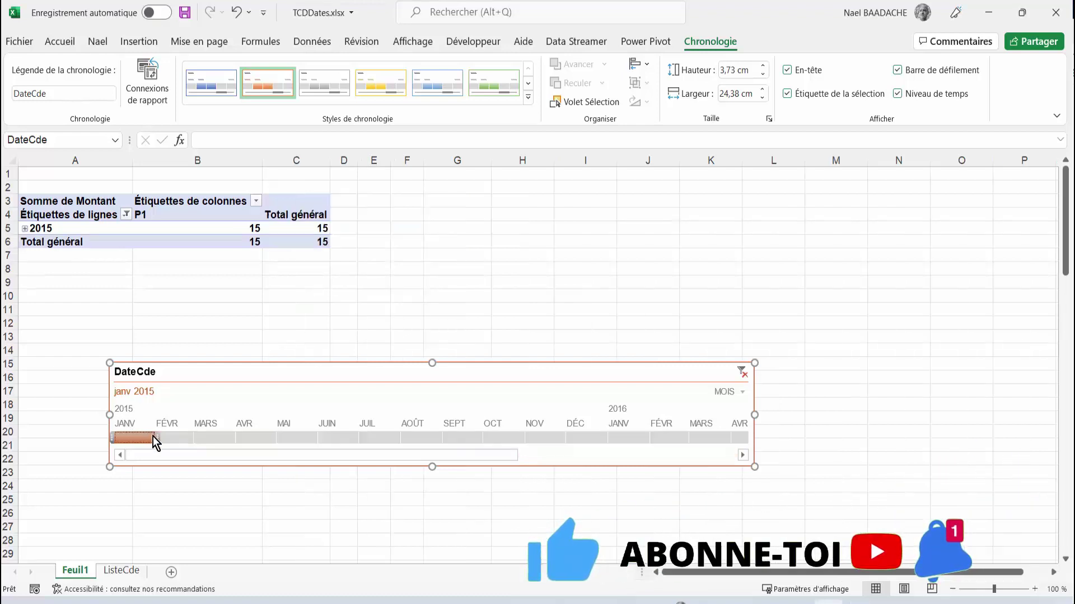
drag(154, 436, 232, 439)
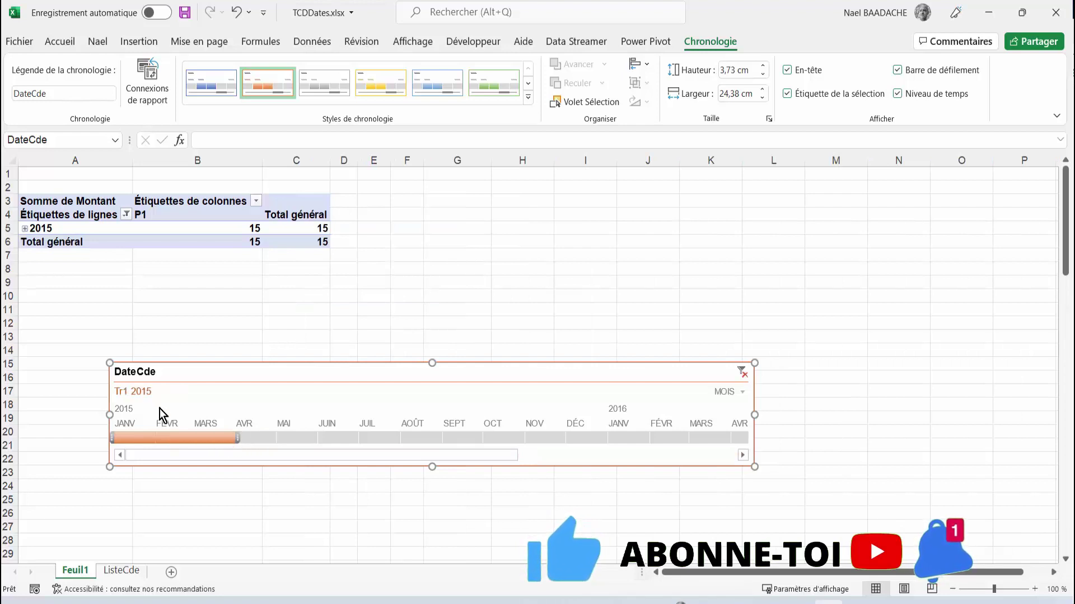